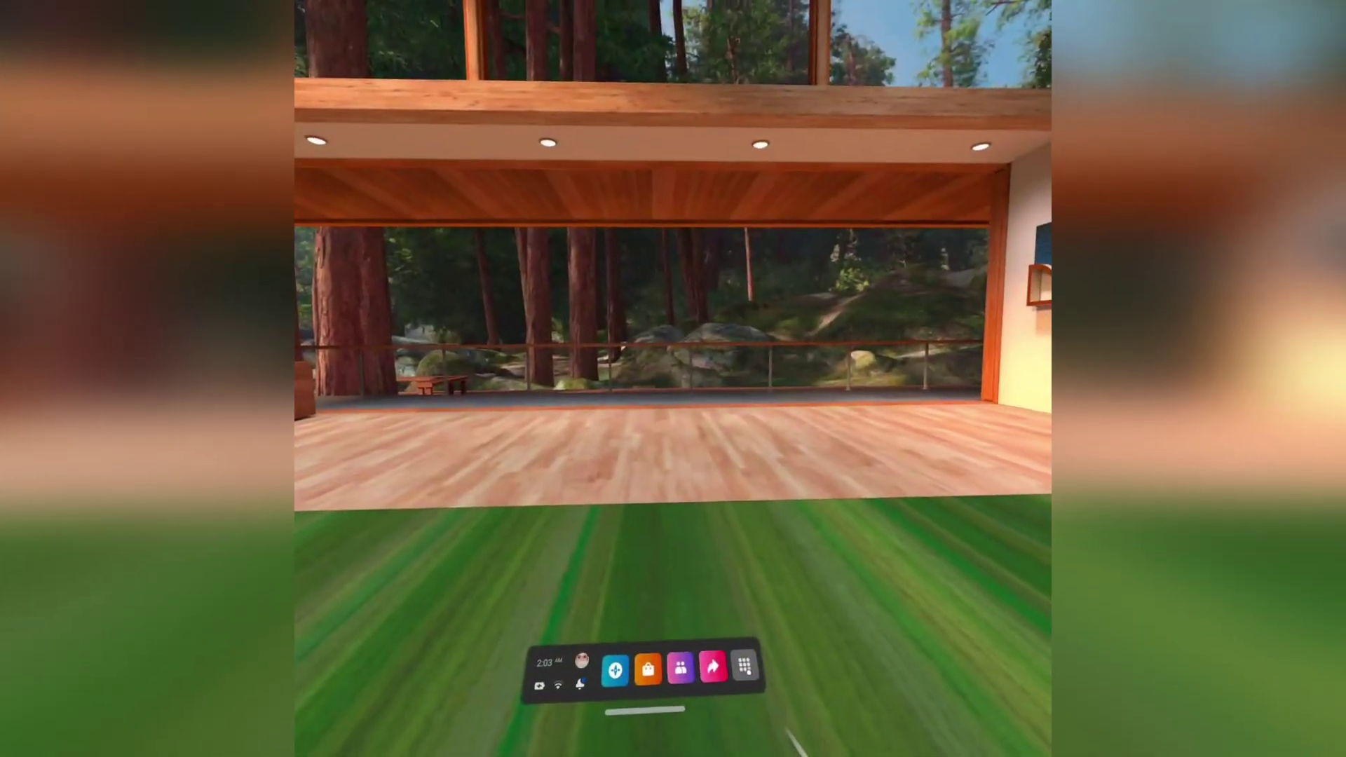
Open the QuestCraft Release 1.0.0 GitHub page in Meta Quest Browser and scroll to its Assets.
click(745, 666)
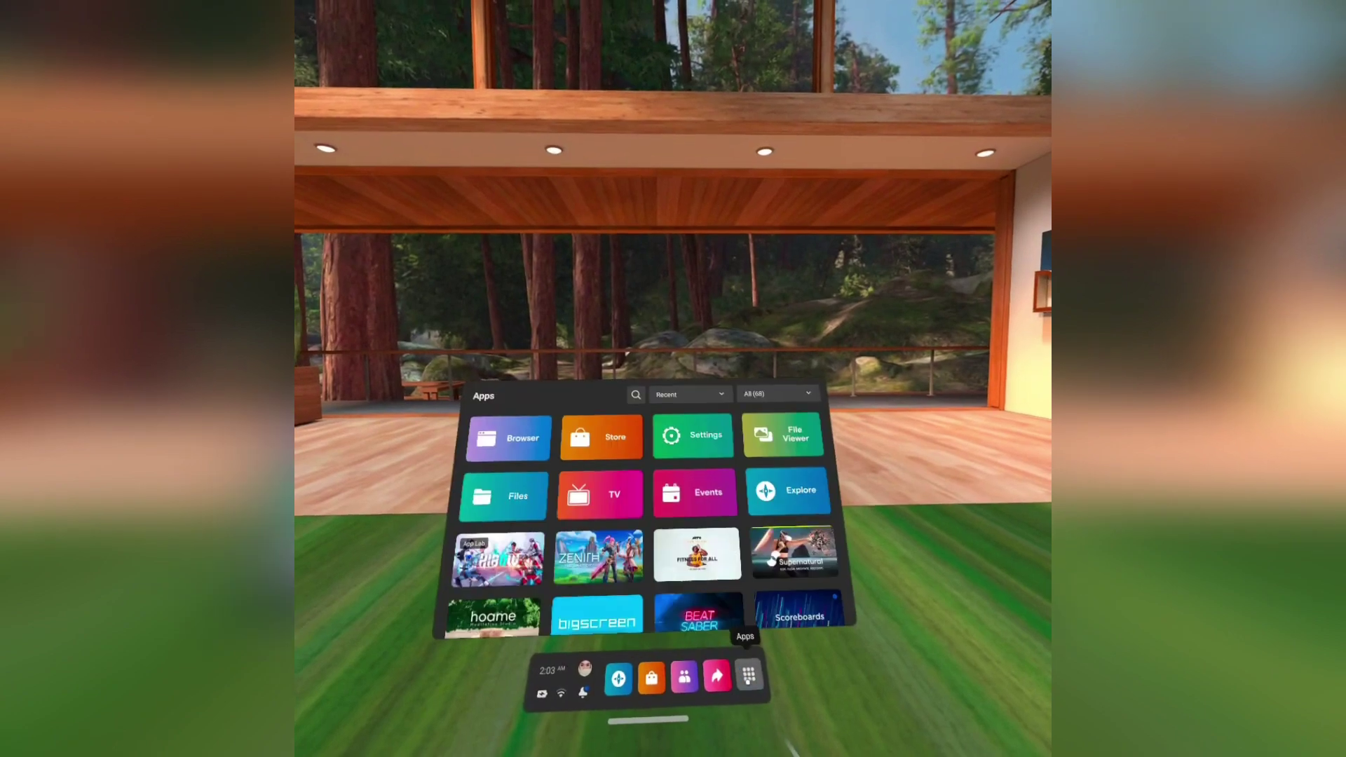
click(549, 459)
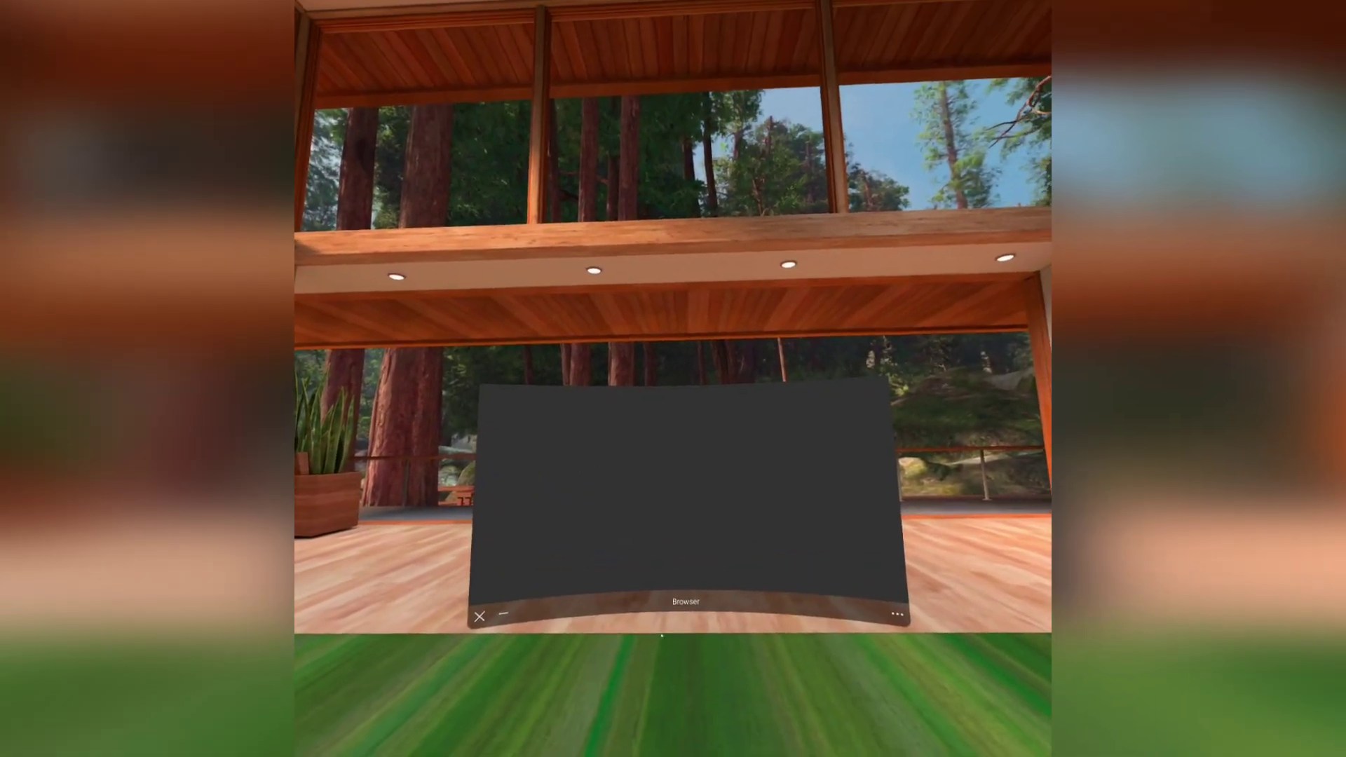
text(ques)
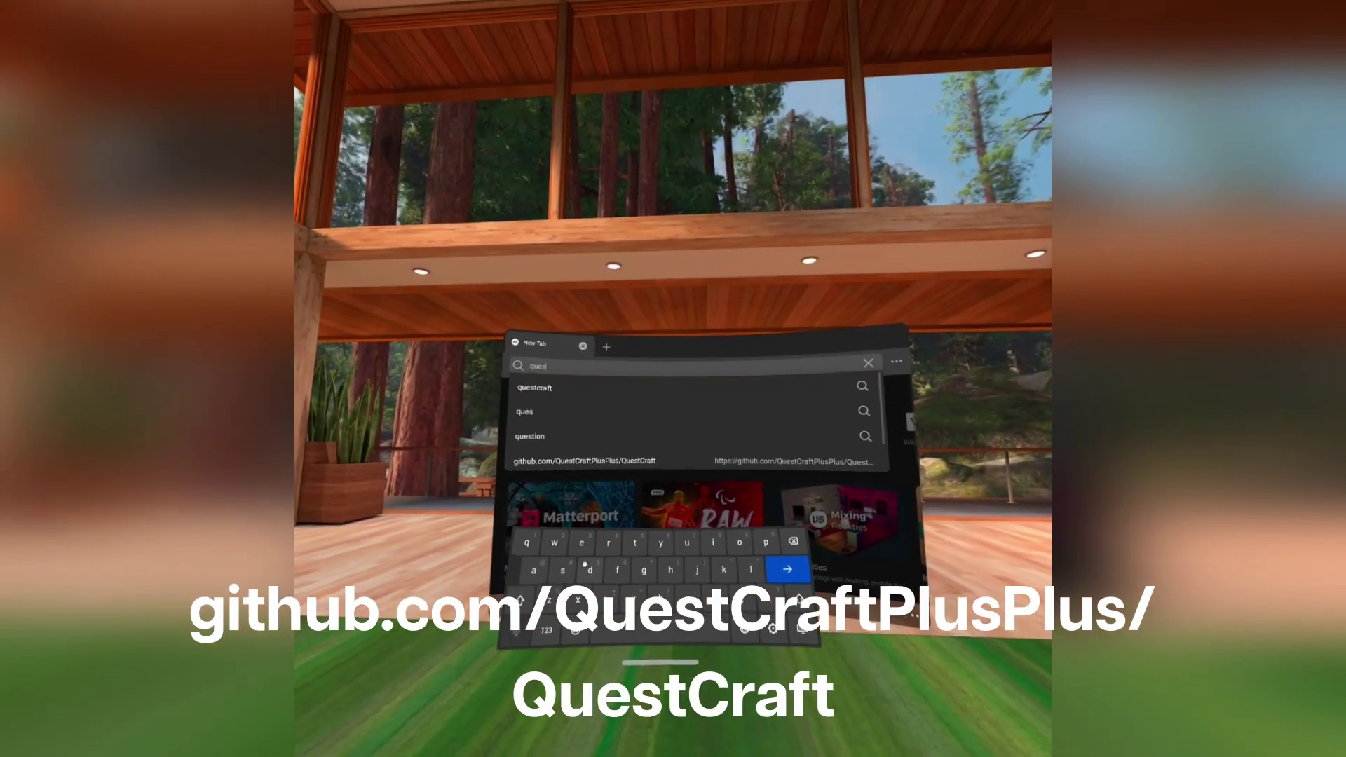
click(582, 461)
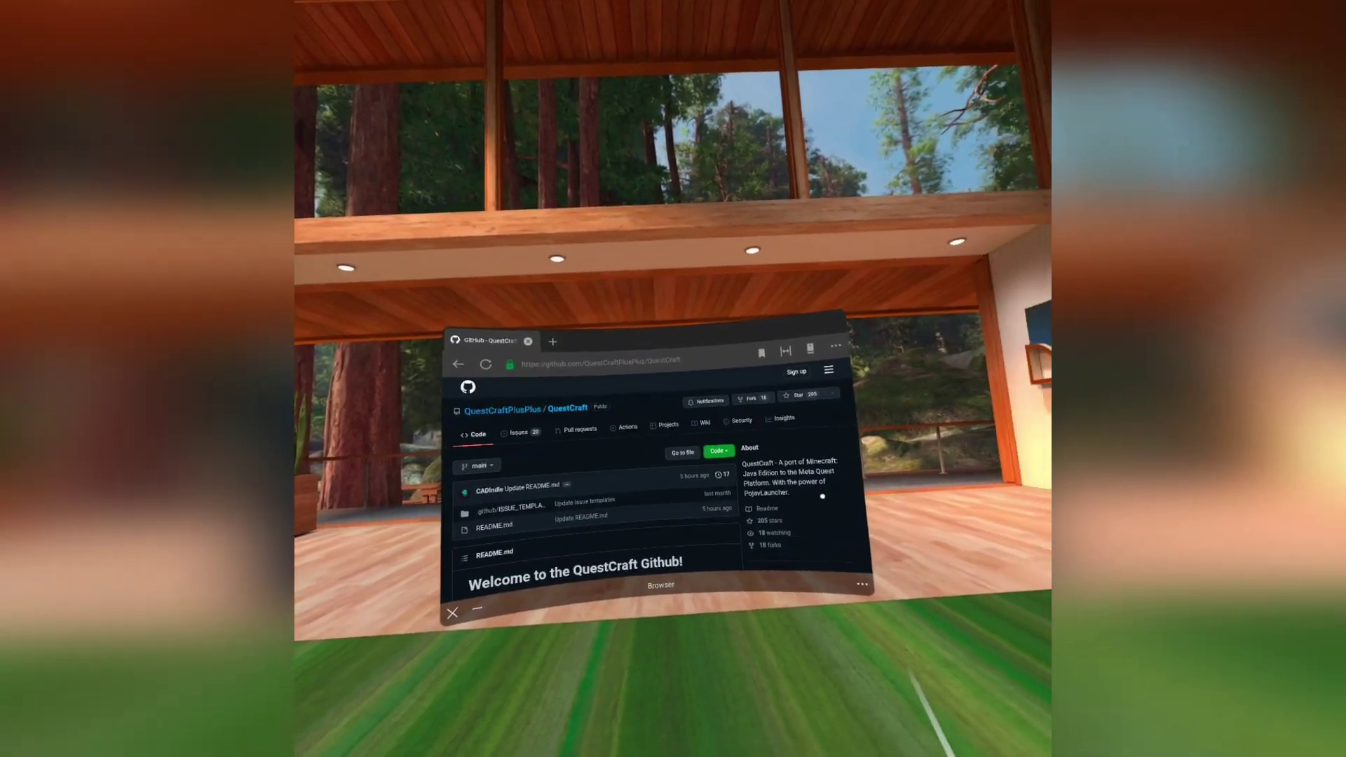
scroll(872, 535, down, 5)
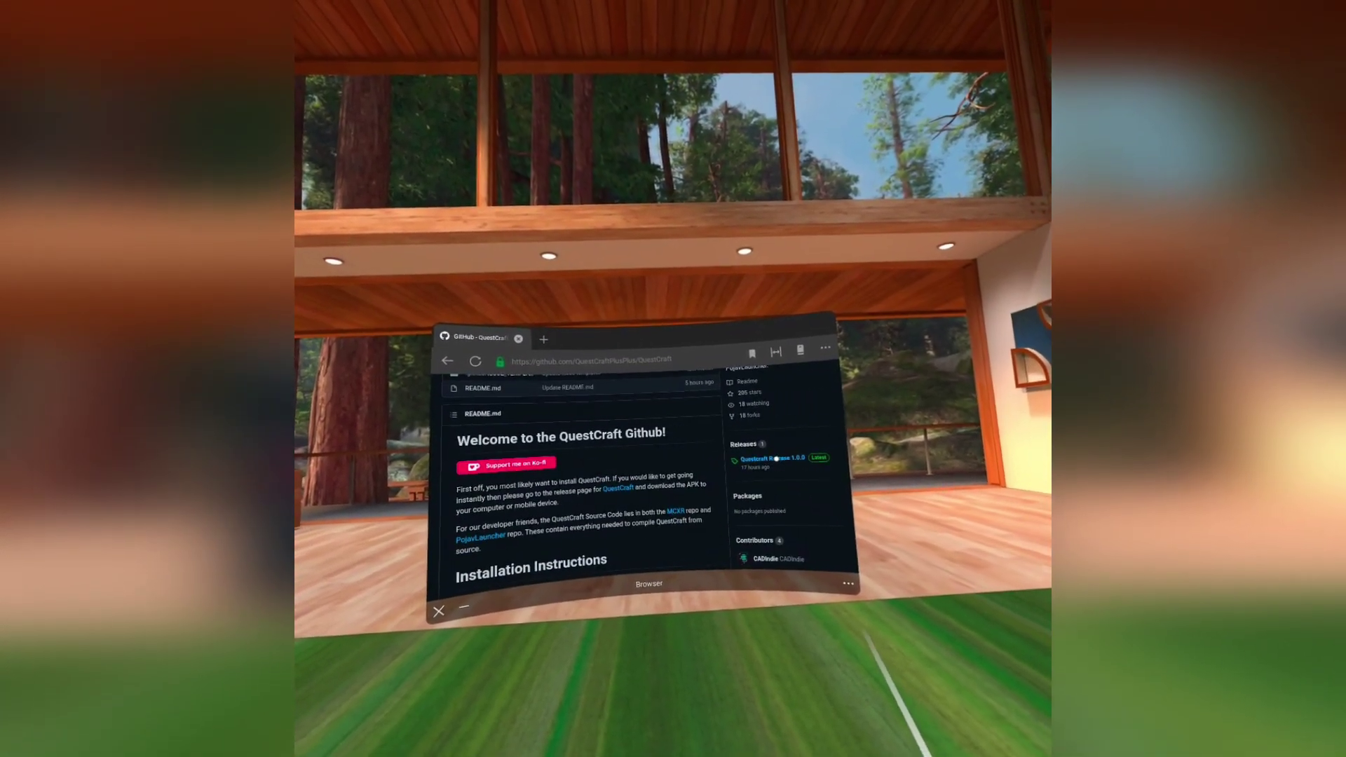
click(778, 459)
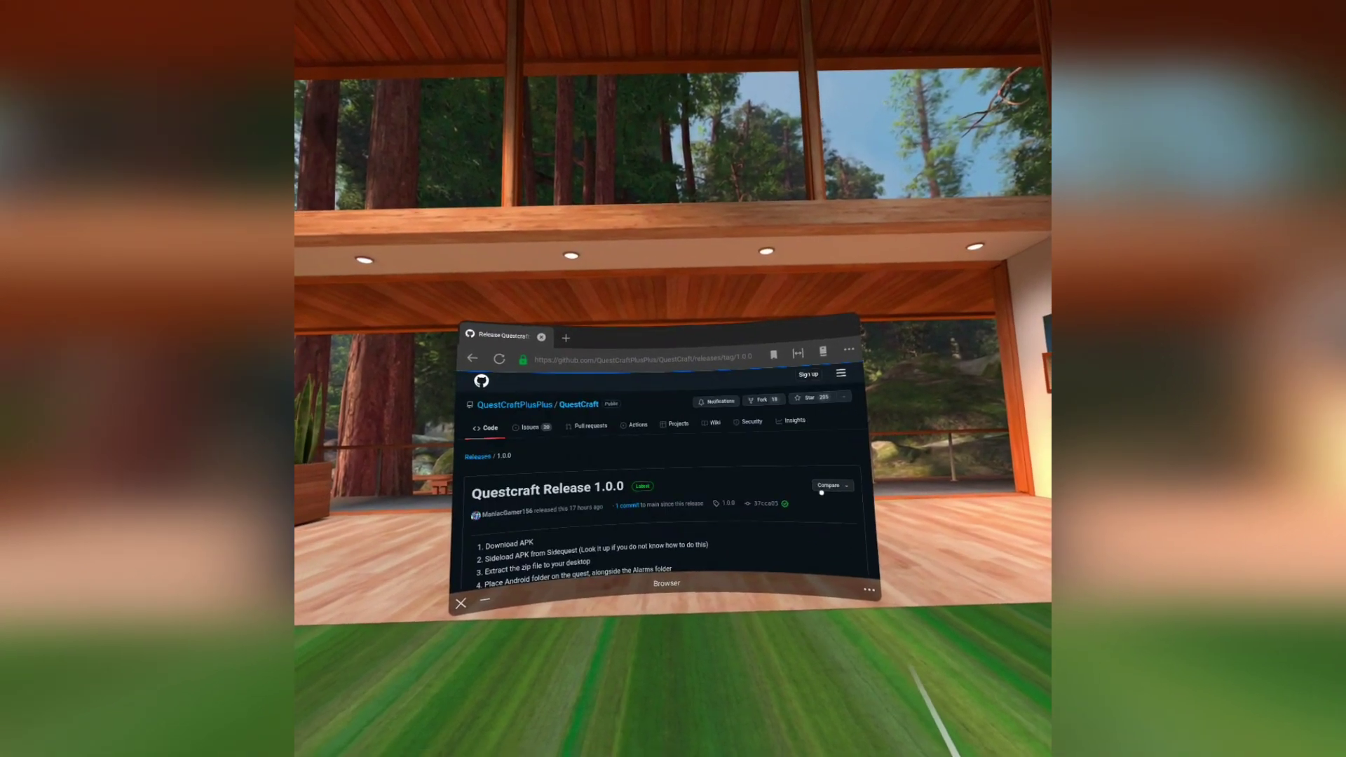
scroll(717, 465, down, 3)
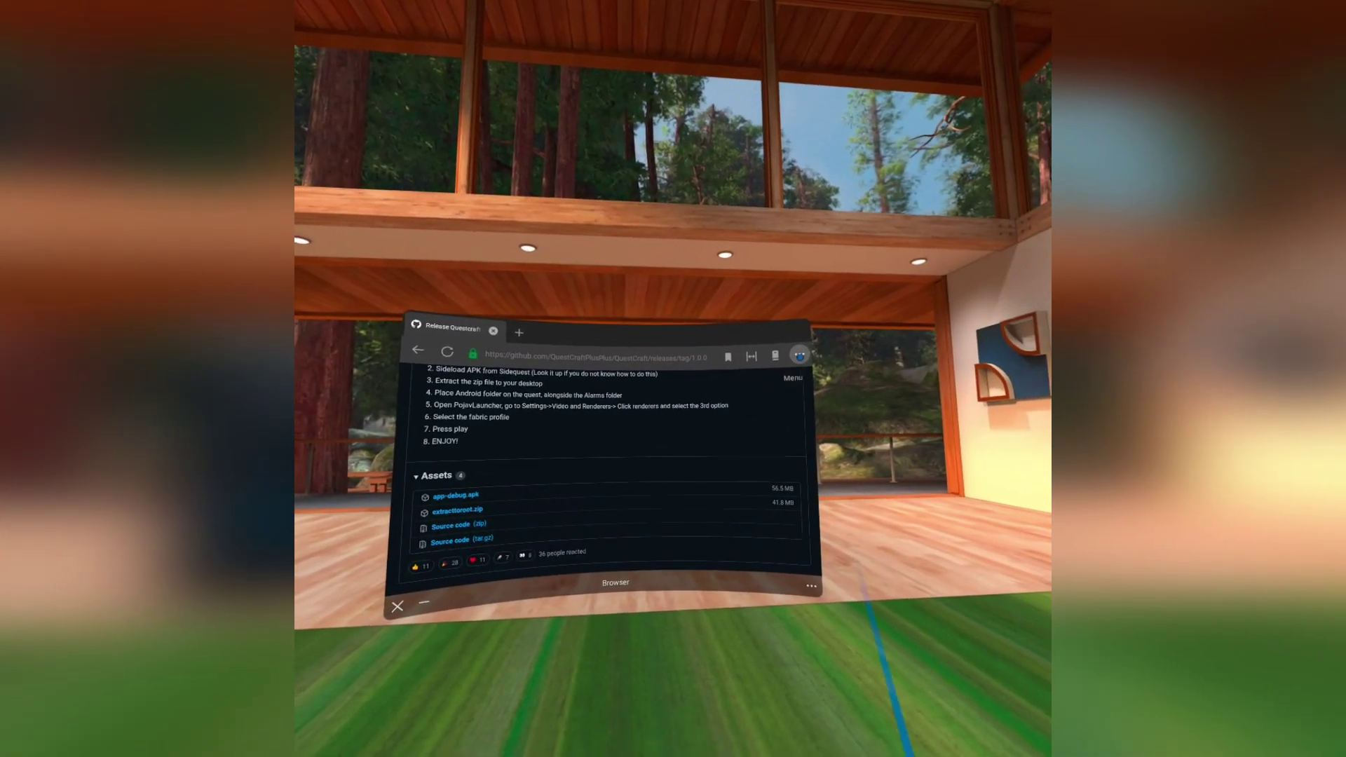
Check the browser's Downloads list for the app-debug and extracttoroot files.
click(965, 338)
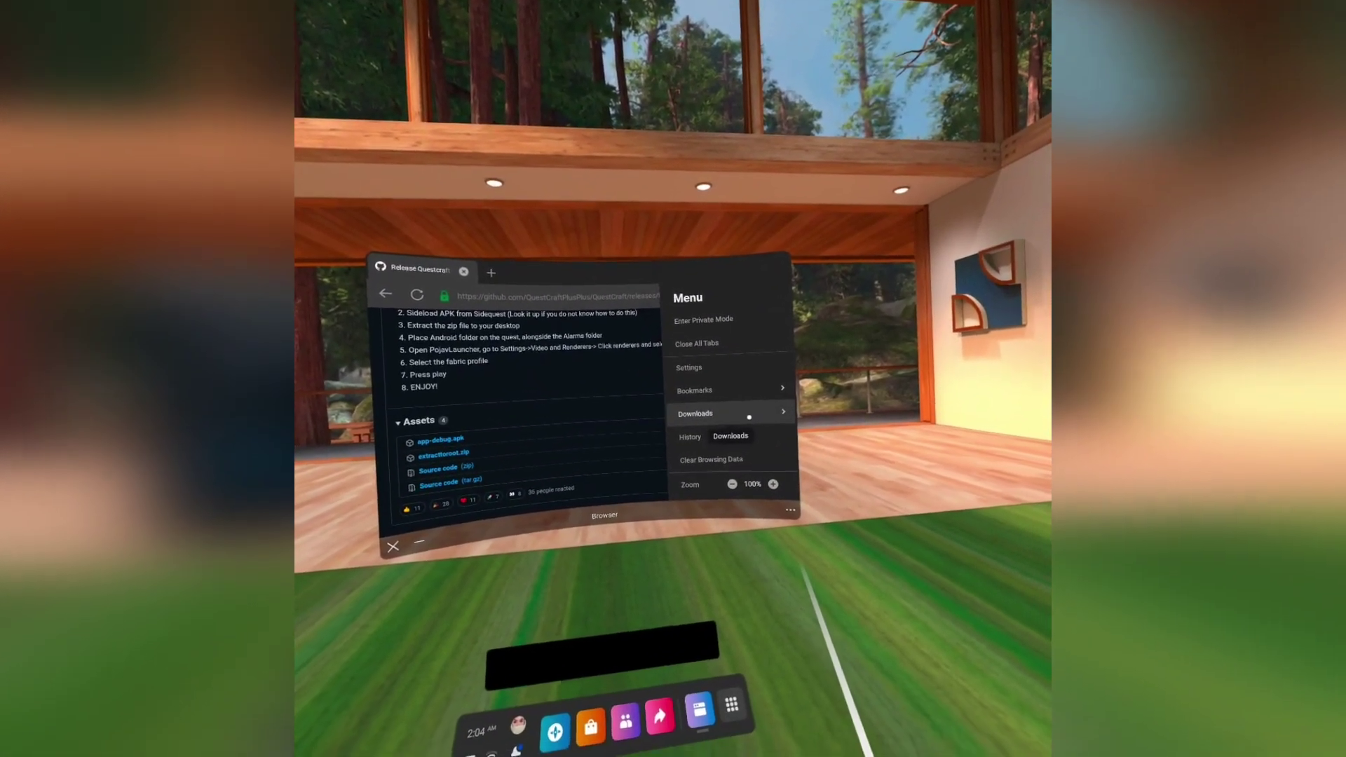
click(736, 478)
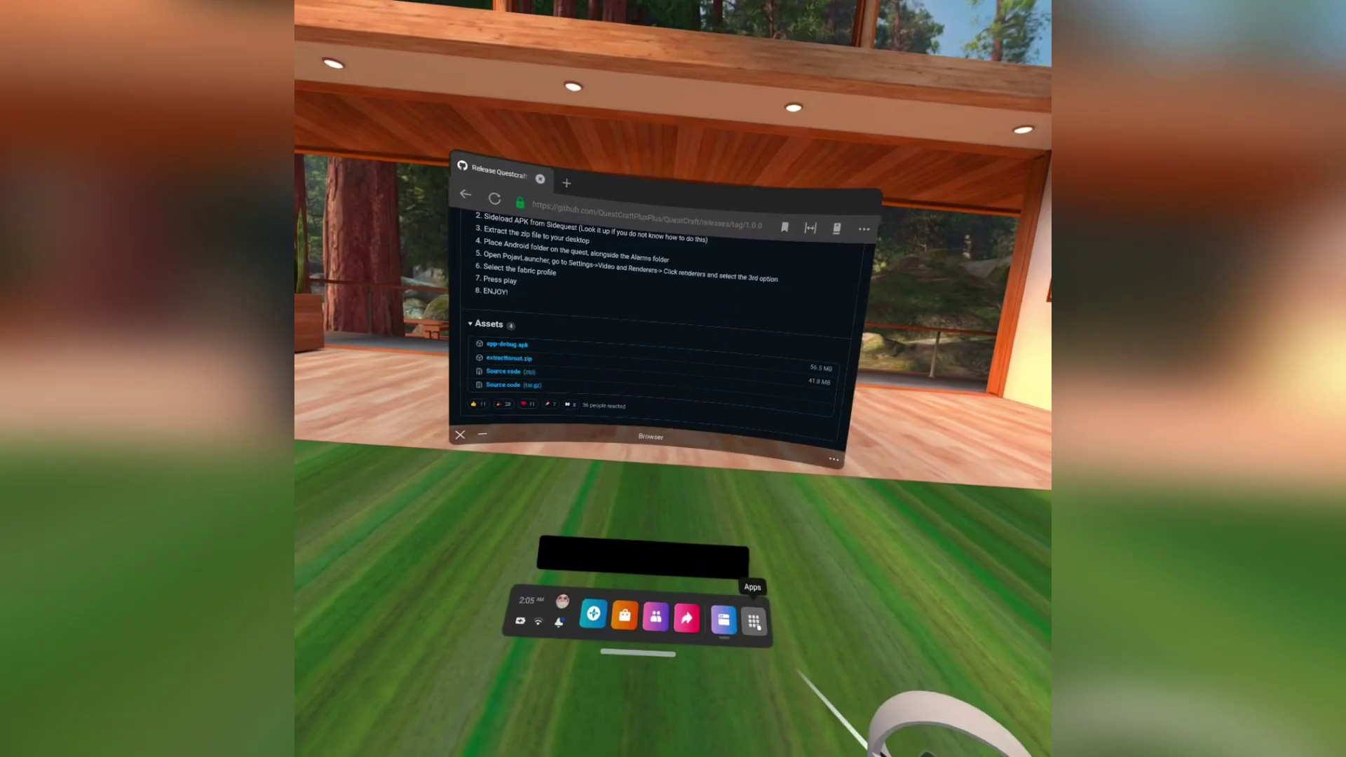
Launch Cx File Explorer from the Unknown Sources apps and grant it device file access.
click(752, 623)
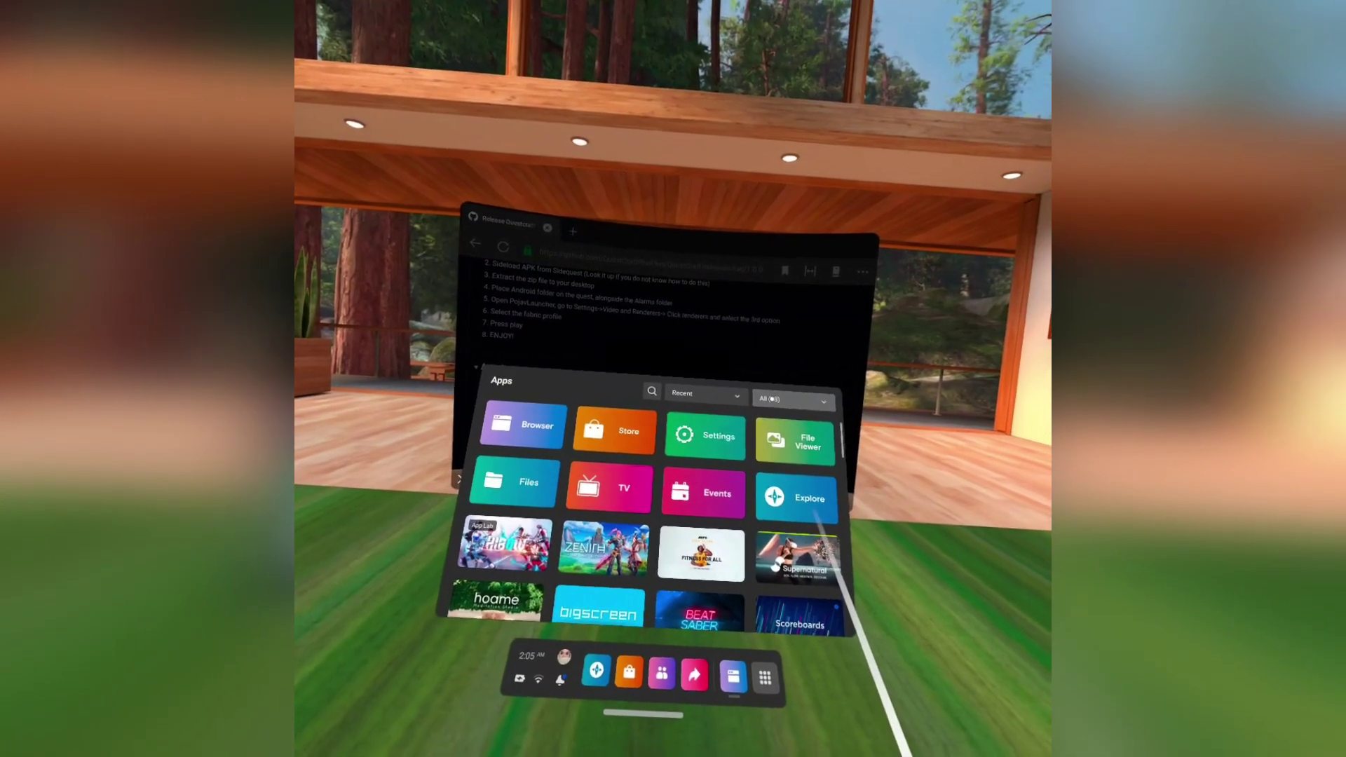
click(793, 400)
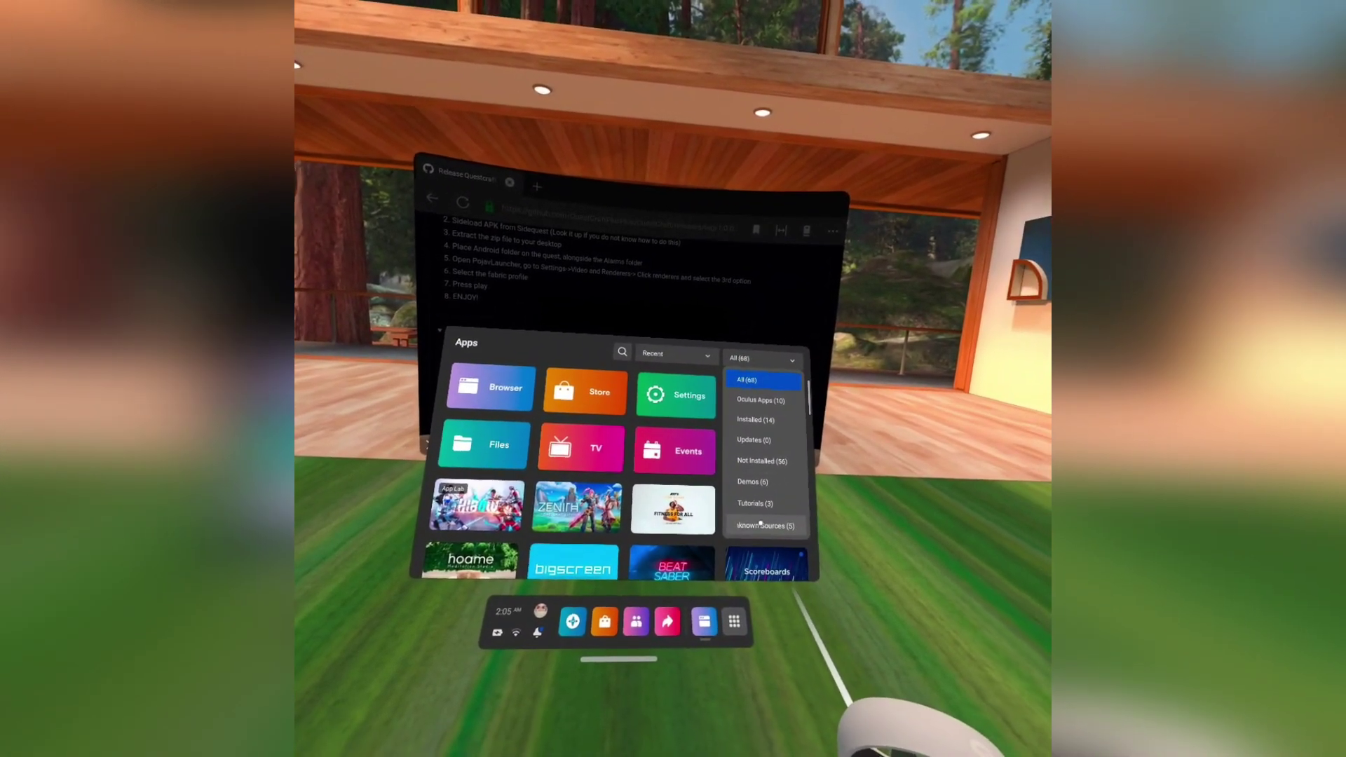
click(793, 563)
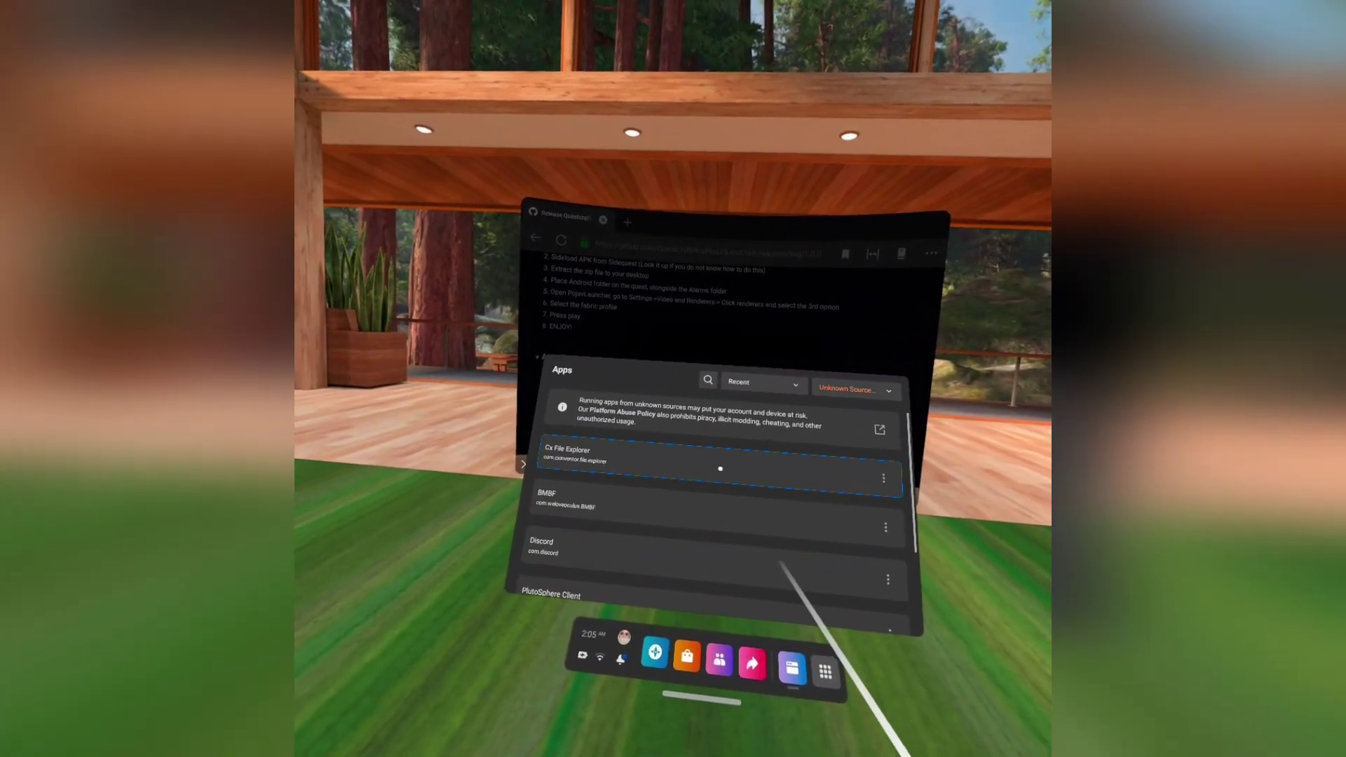
click(616, 433)
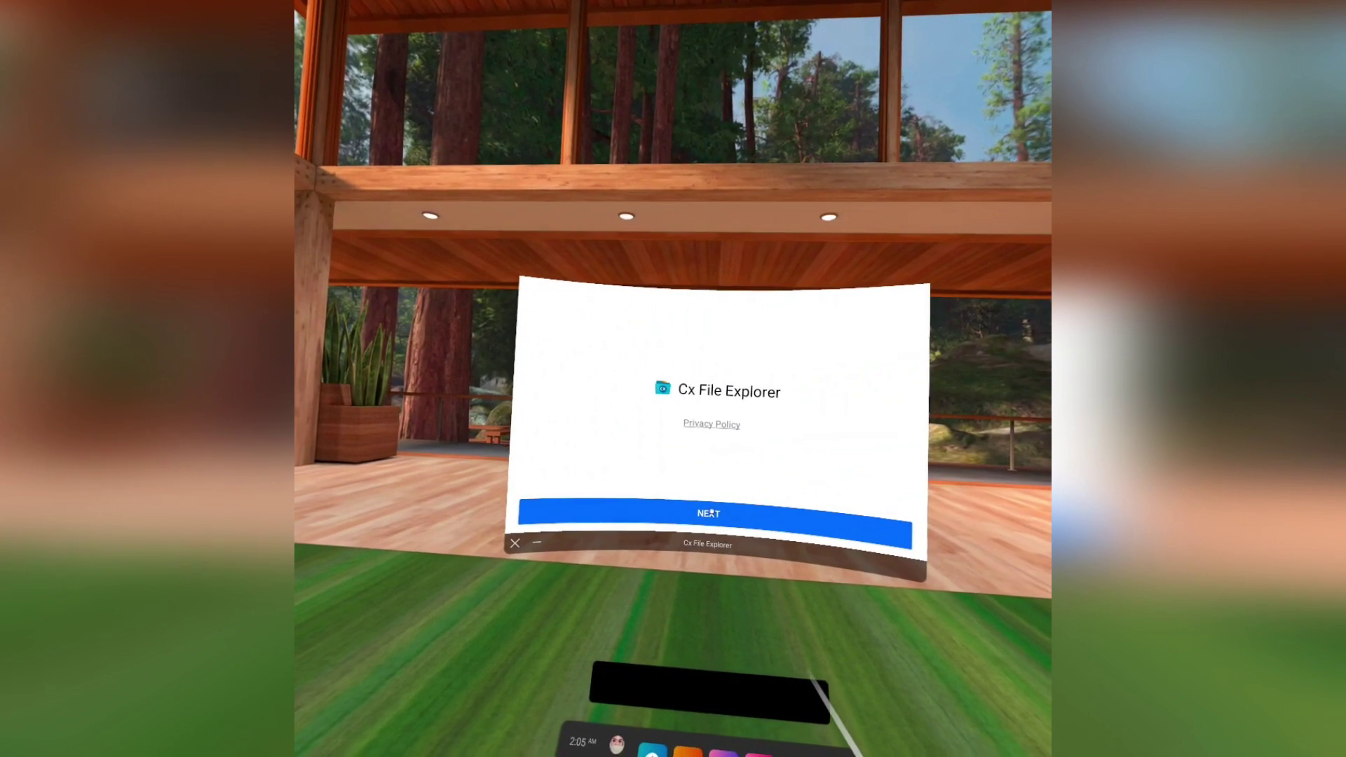
click(713, 514)
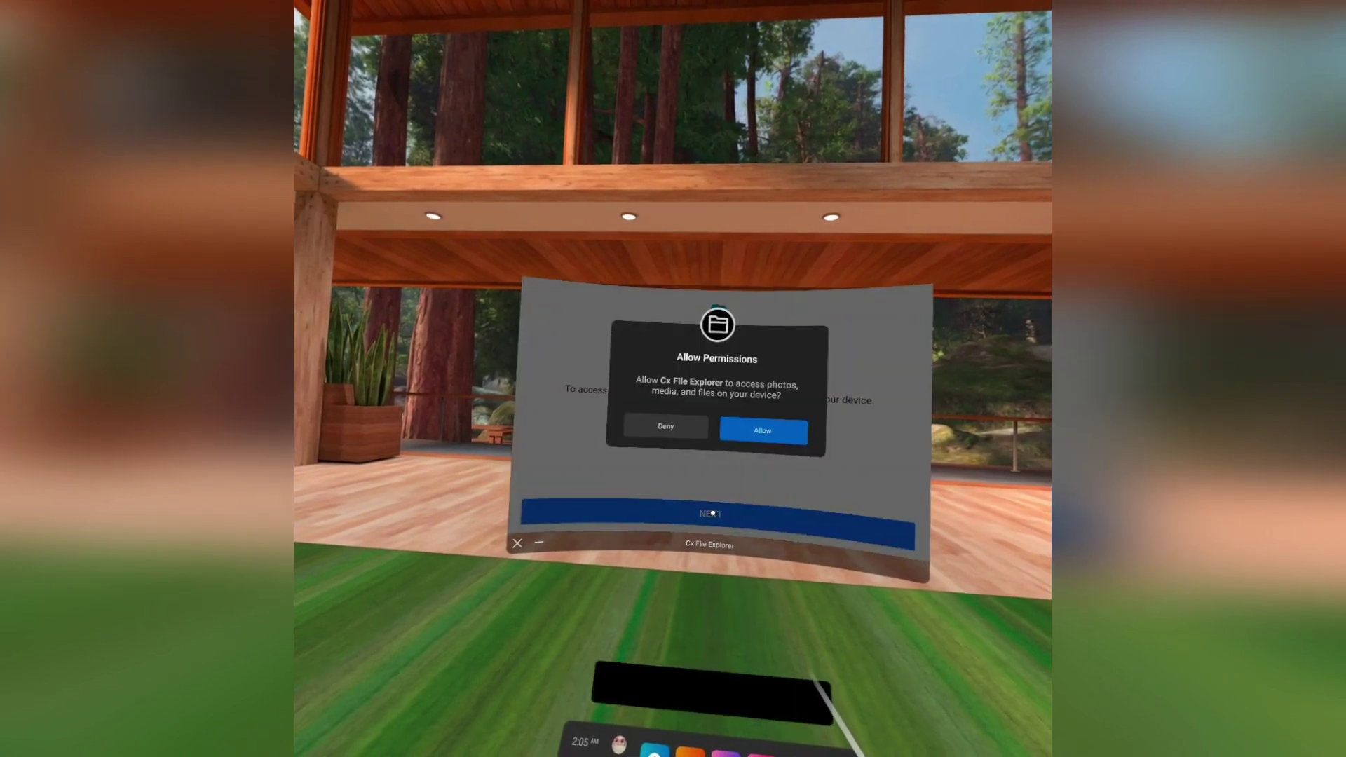
click(760, 430)
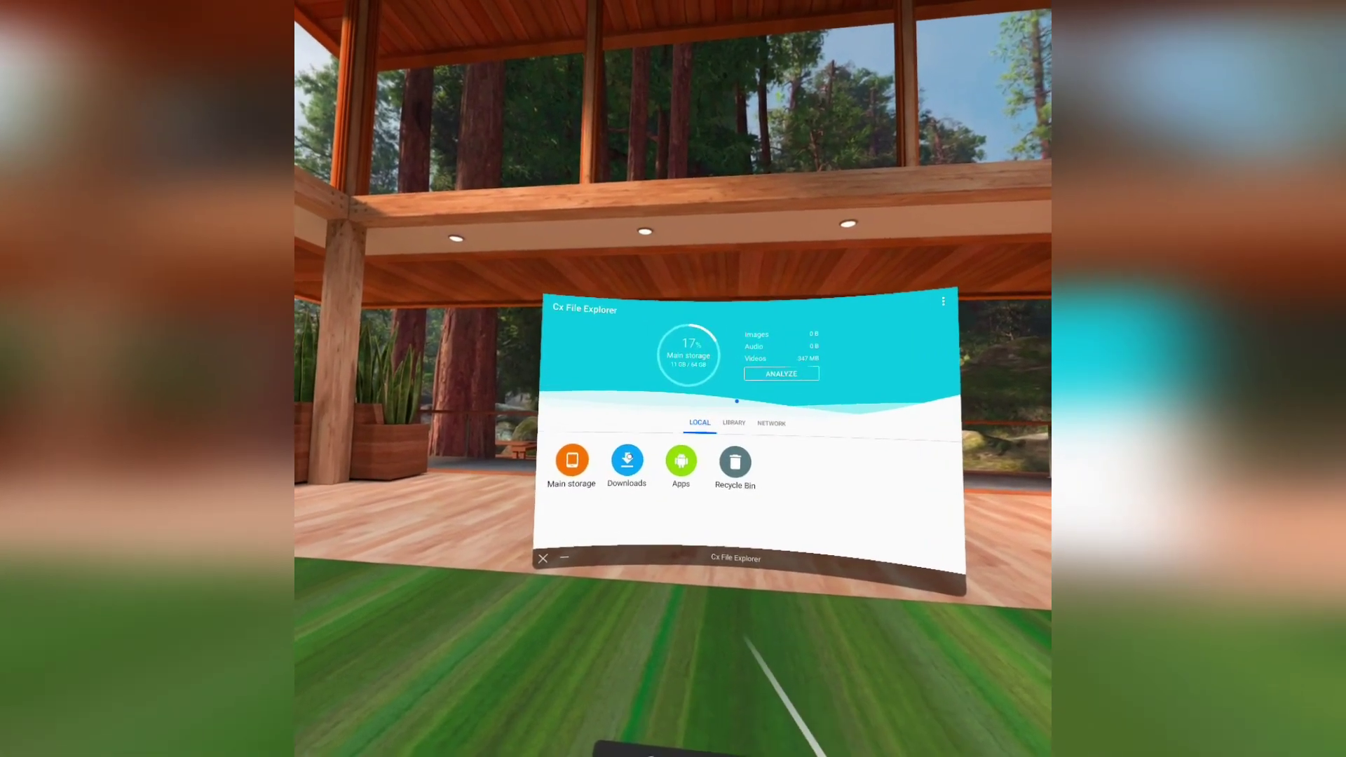
Extract the Android folder from the extracttoroot zip in Downloads to main storage.
click(629, 462)
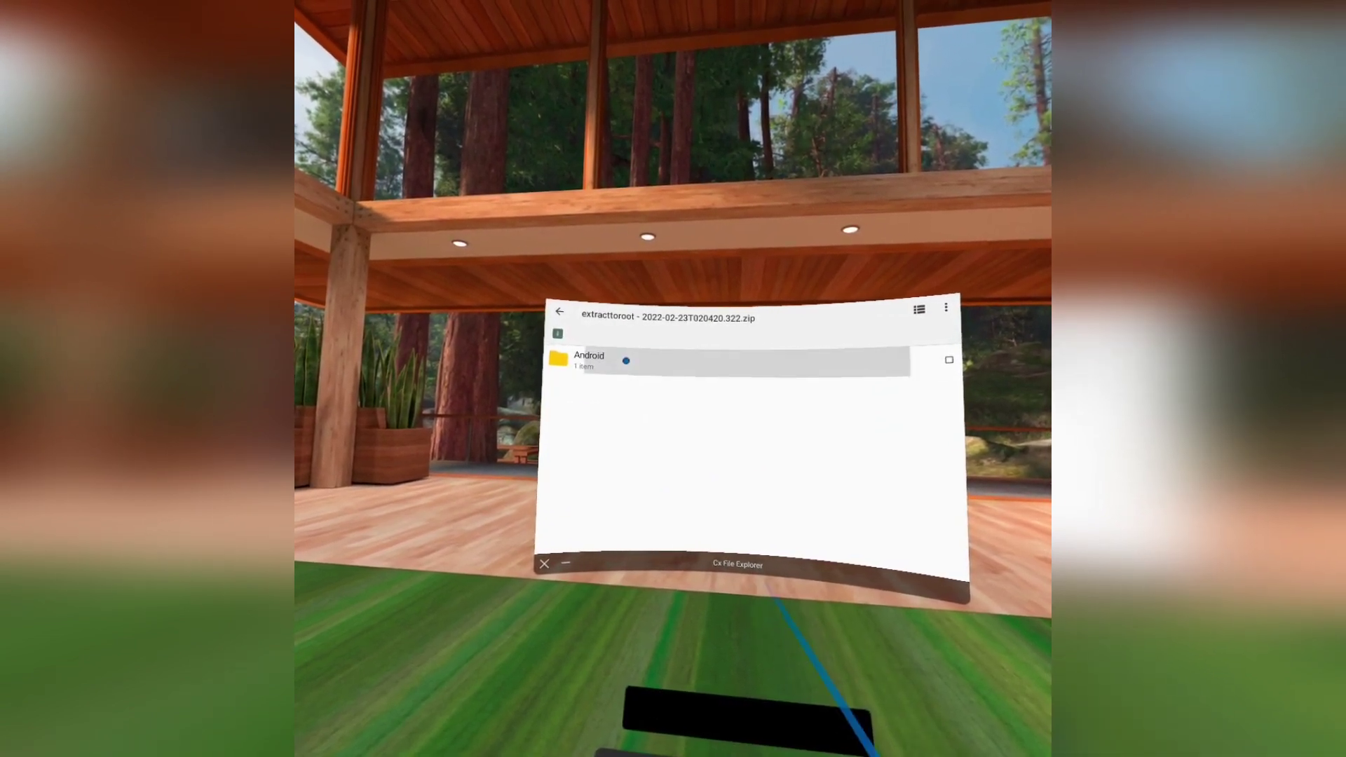
key(super)
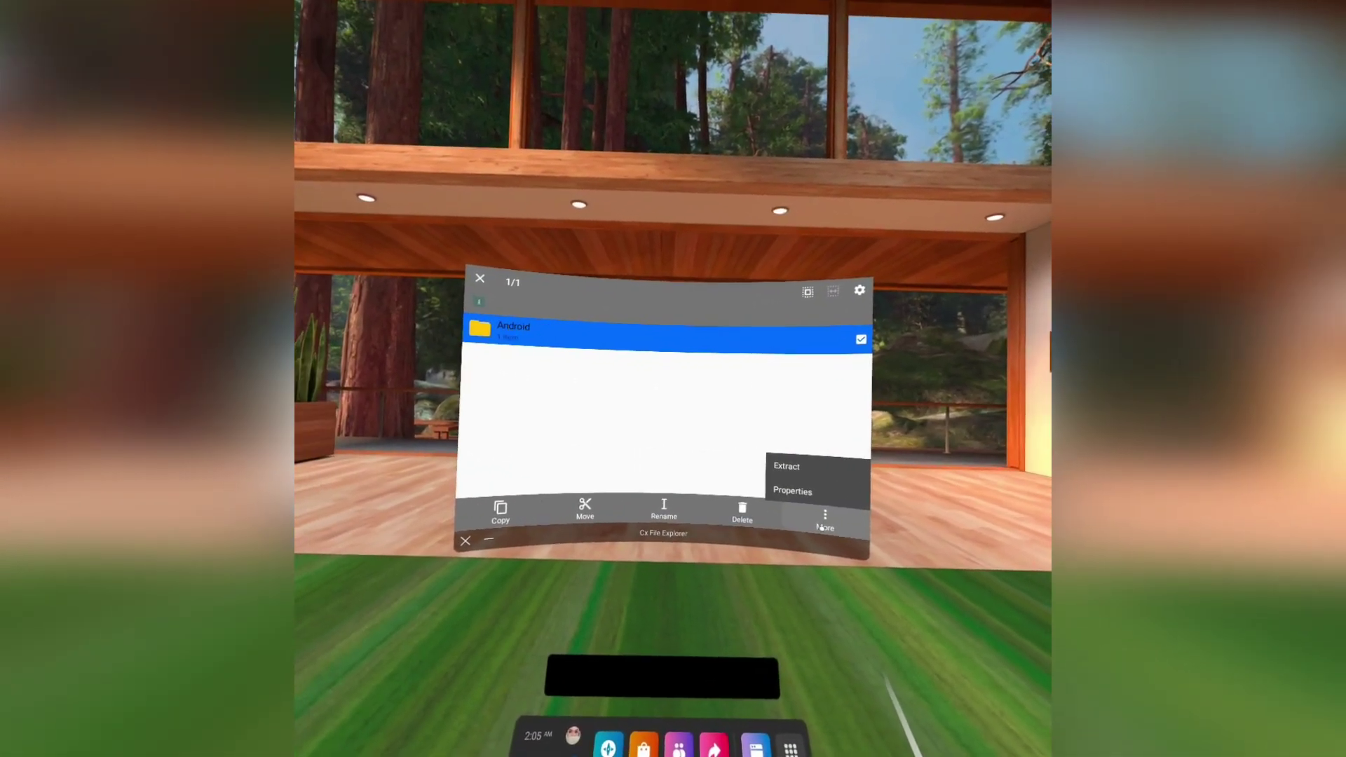
click(791, 470)
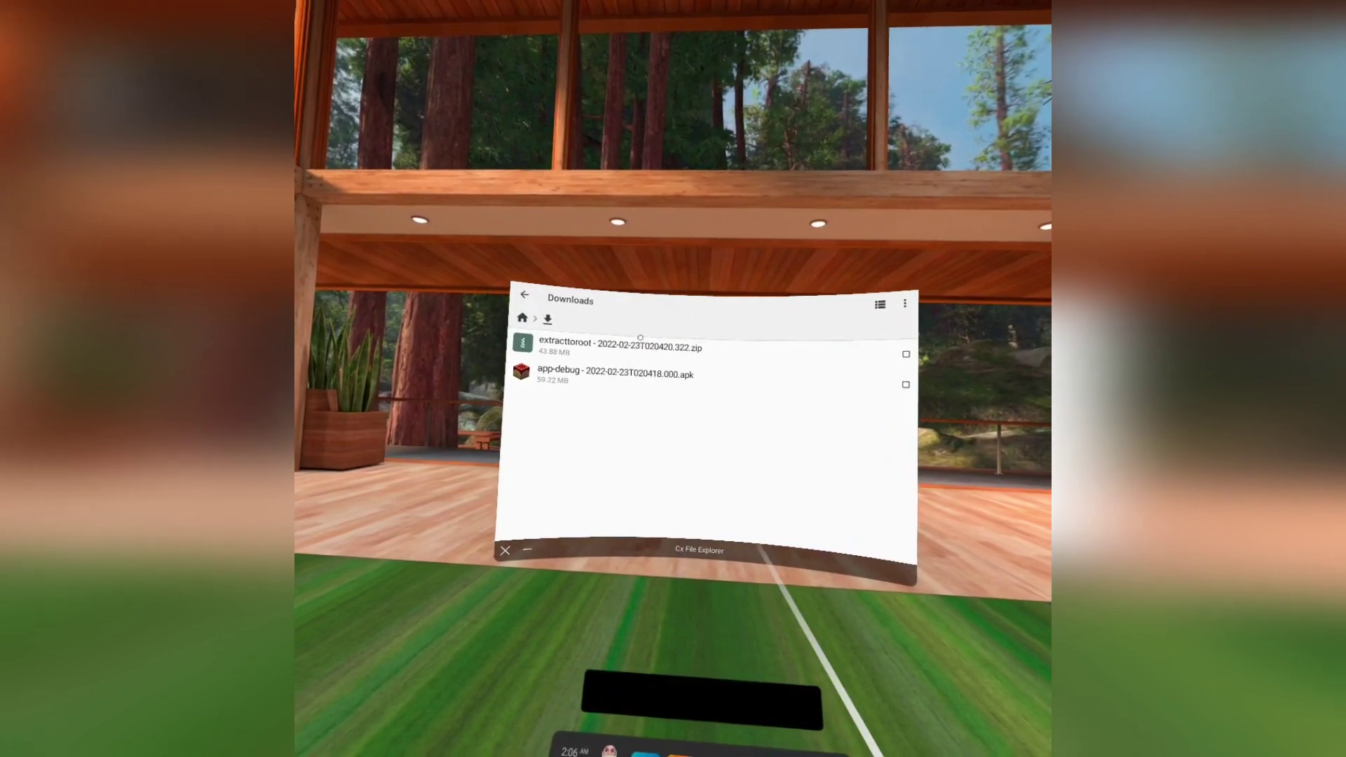
Allow installing unknown apps and install PojavLauncher from app-debug.apk.
click(630, 374)
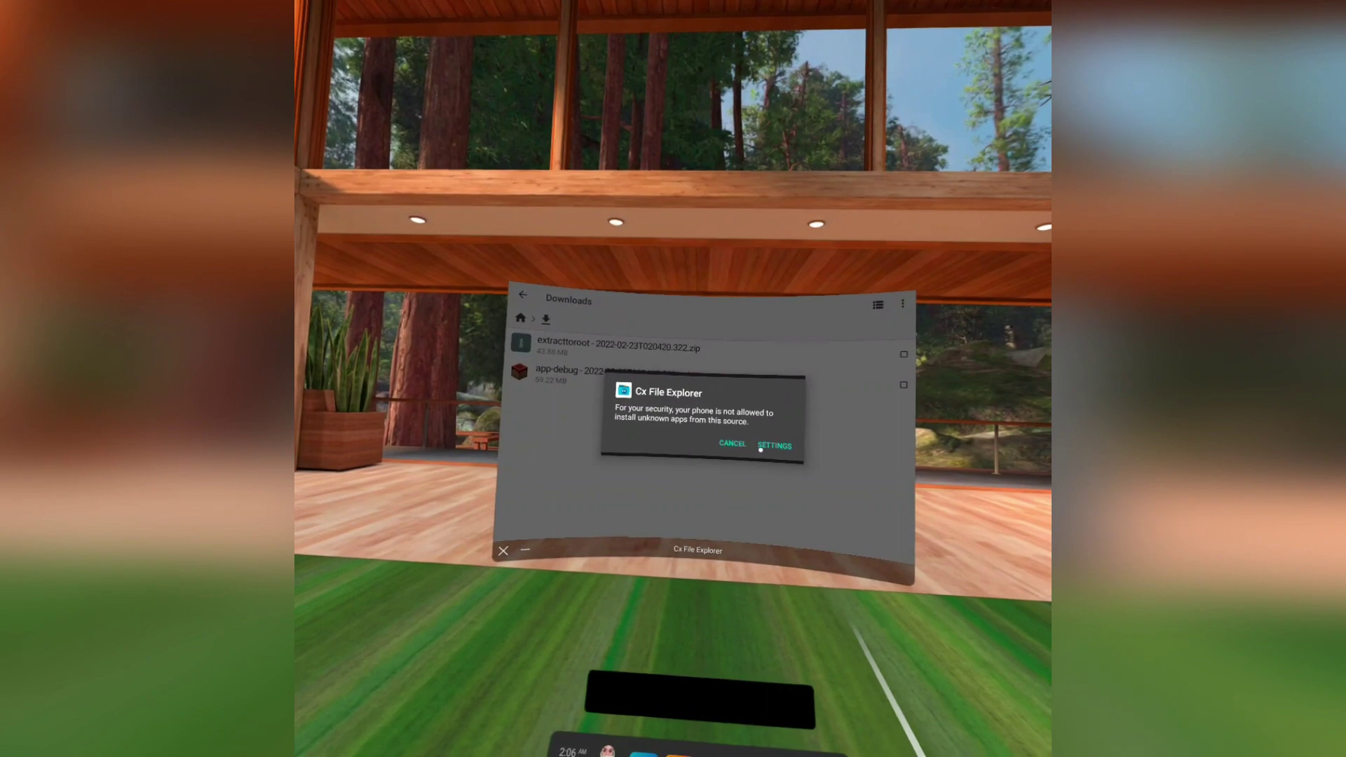
click(775, 446)
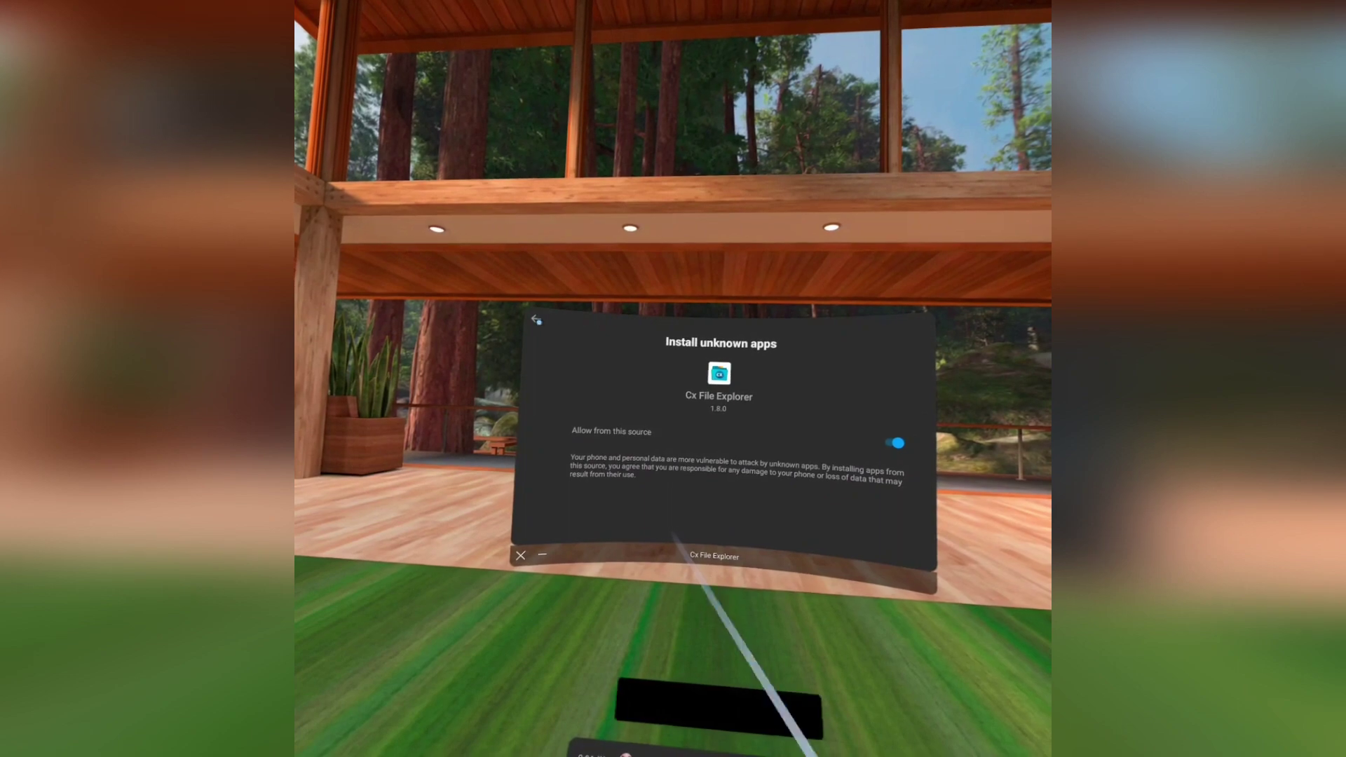
click(537, 320)
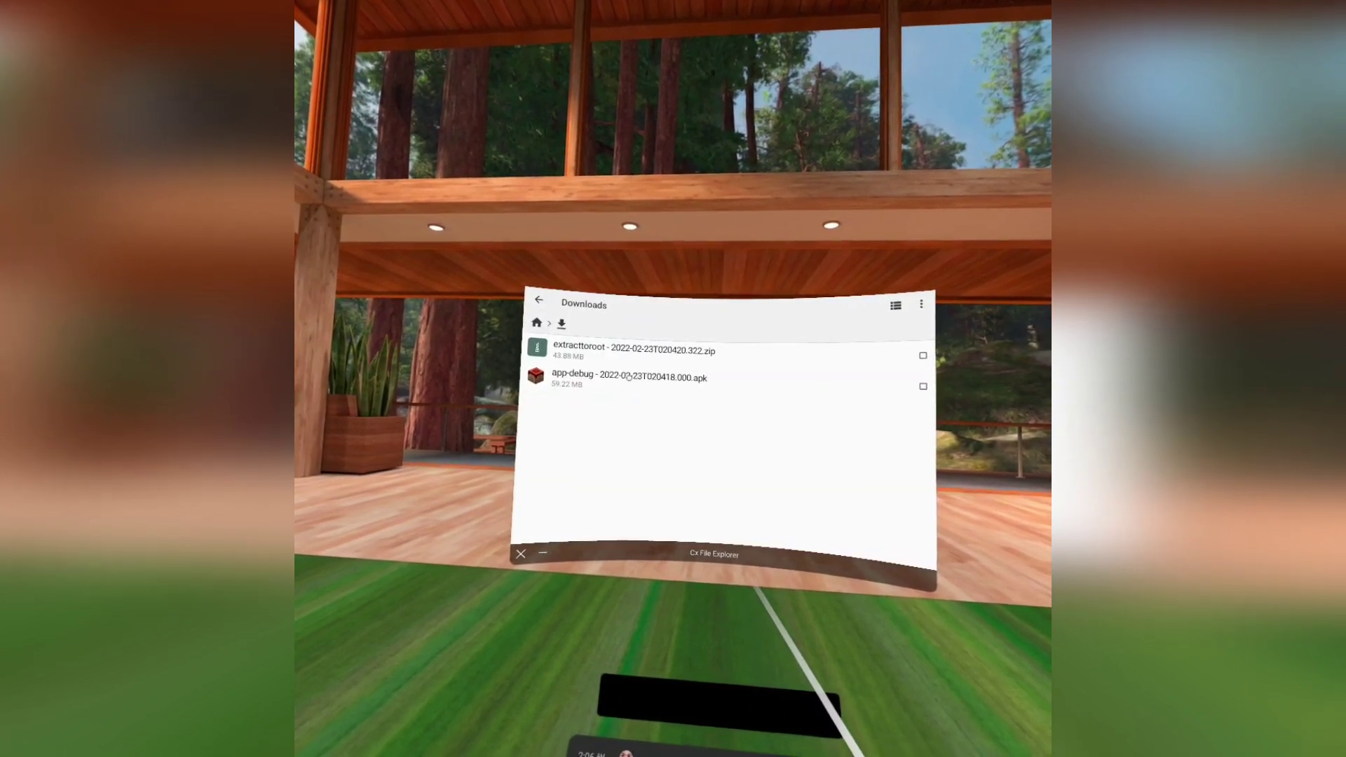
click(627, 377)
click(791, 450)
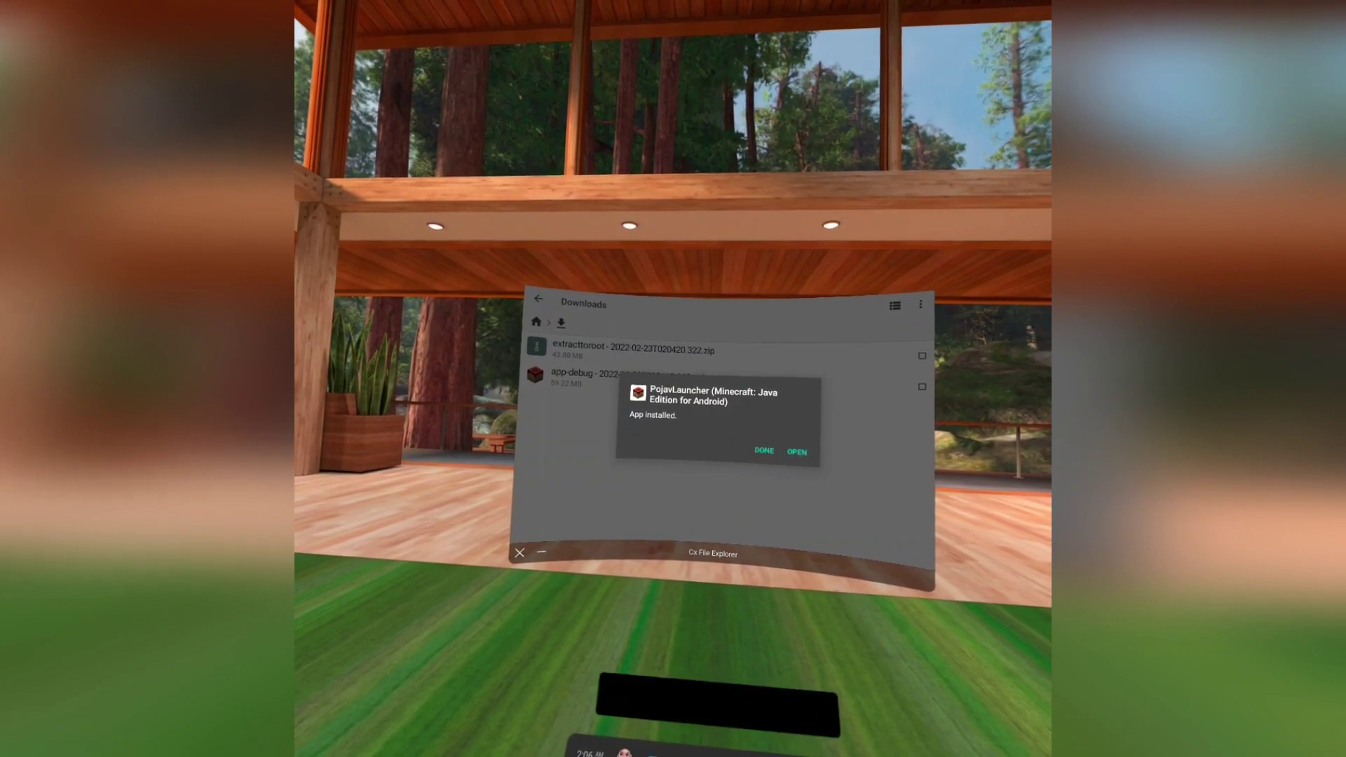
click(764, 450)
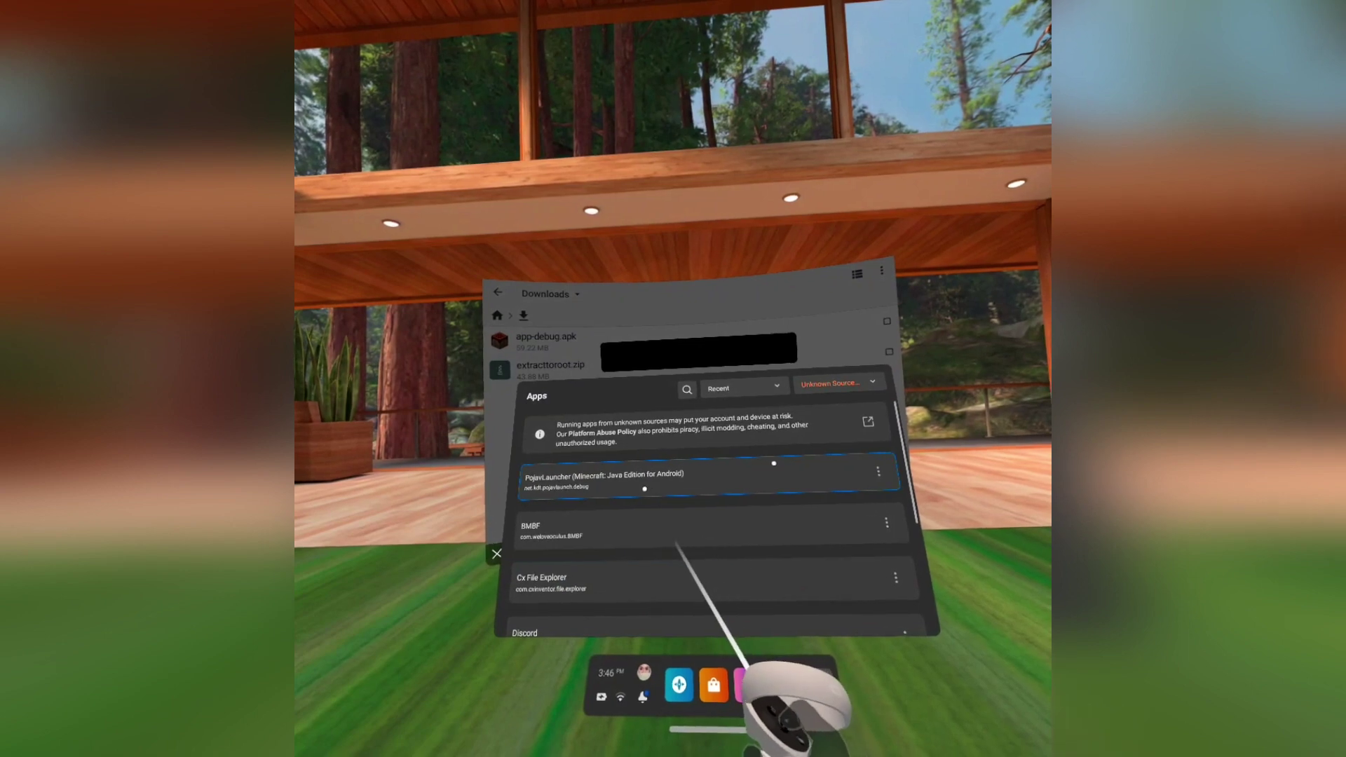
Launch PojavLauncher, accept the storage changes notice, and start Microsoft login.
click(678, 483)
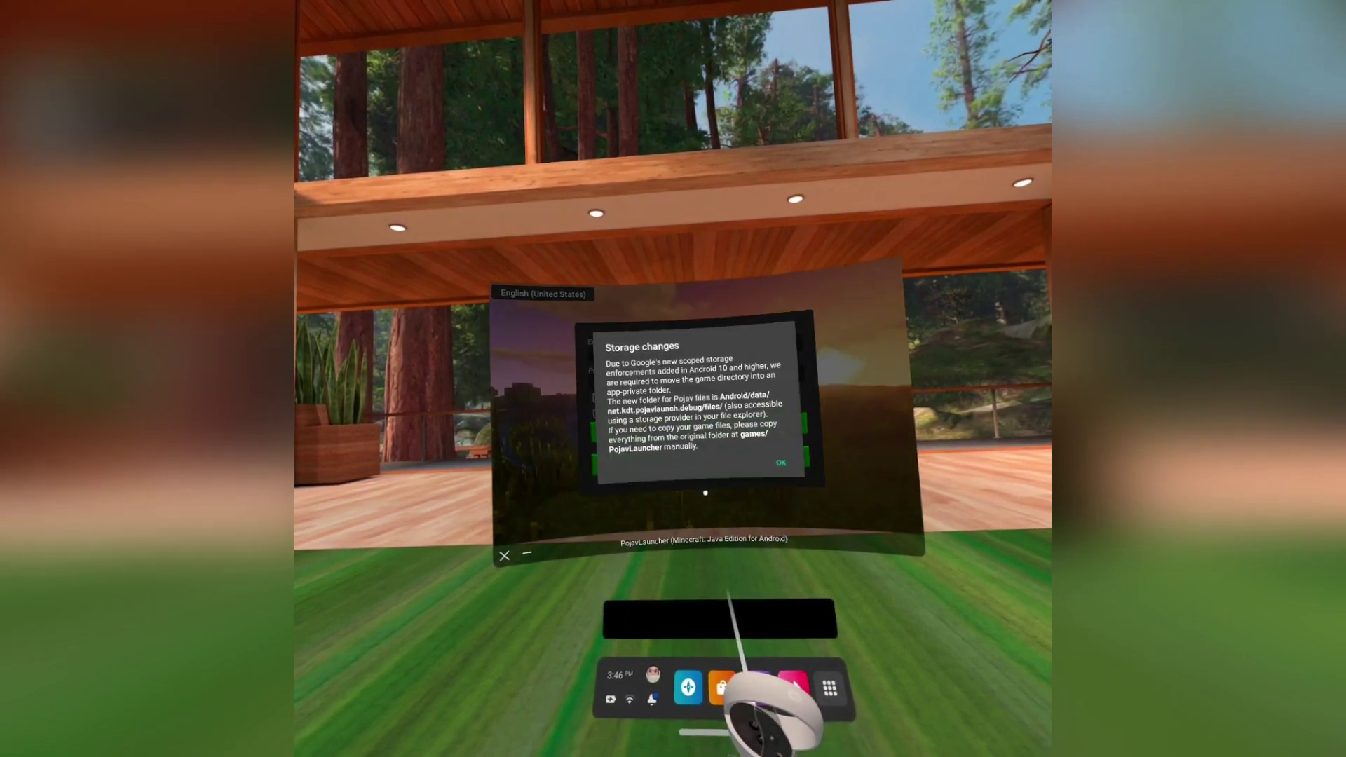
click(780, 463)
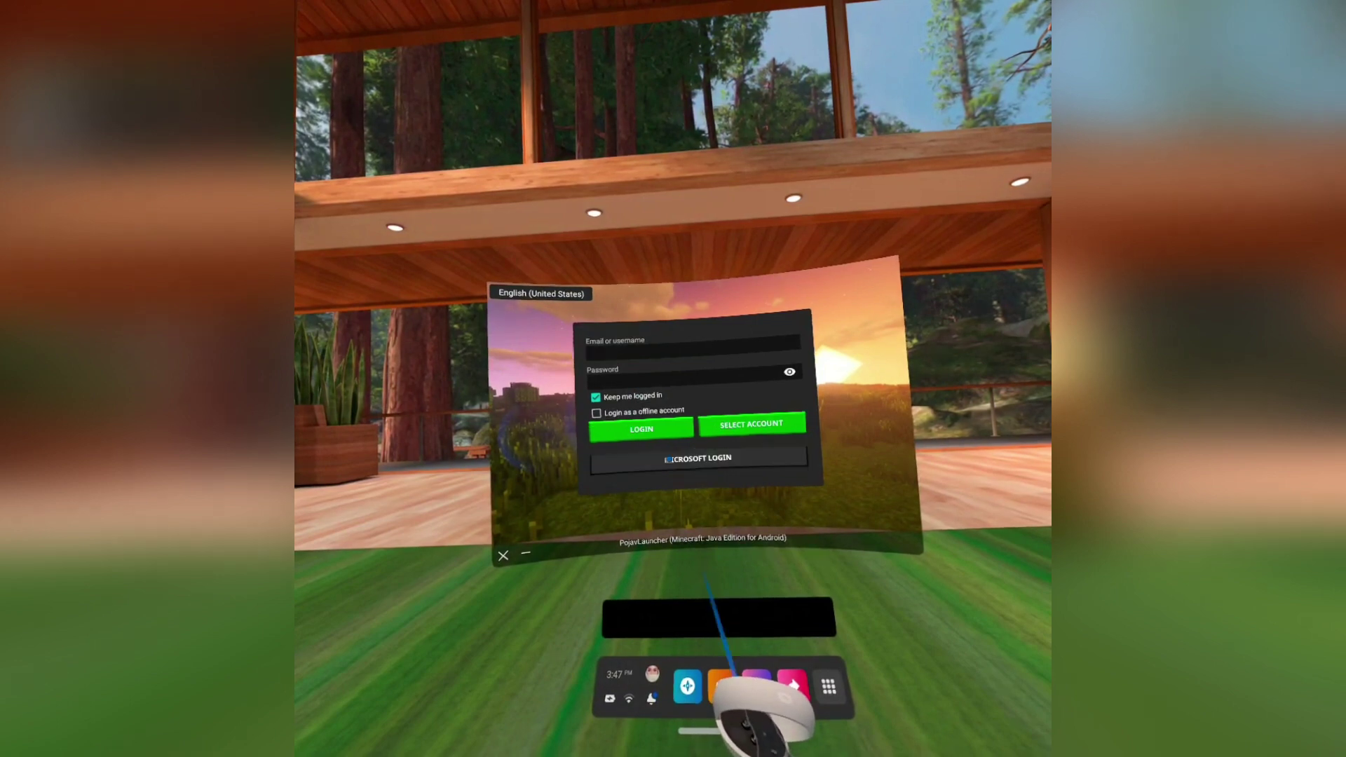
click(667, 459)
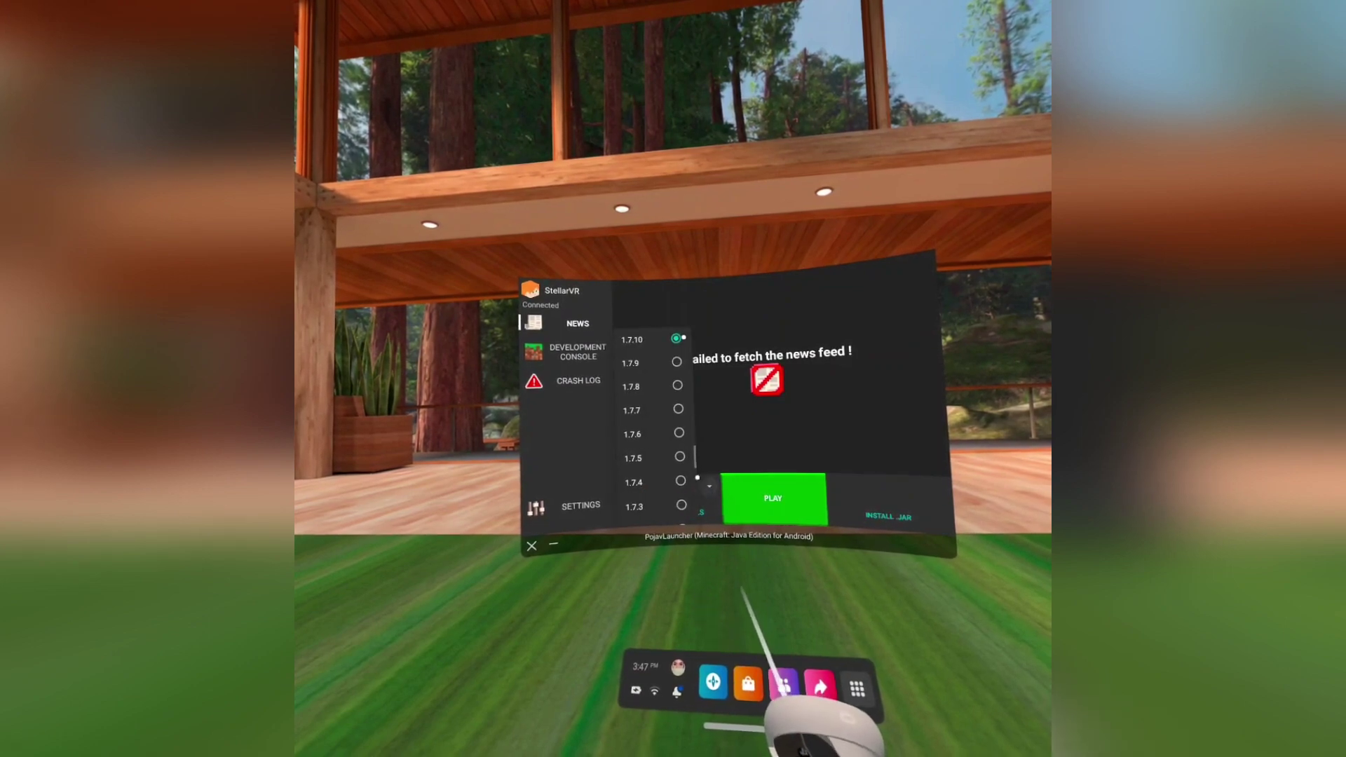
Use fabric-loader-0.13.3-1.18.1 with the gl4es 1.1.5 (OpenGL ES 3) renderer and press PLAY.
scroll(670, 454, down, 5)
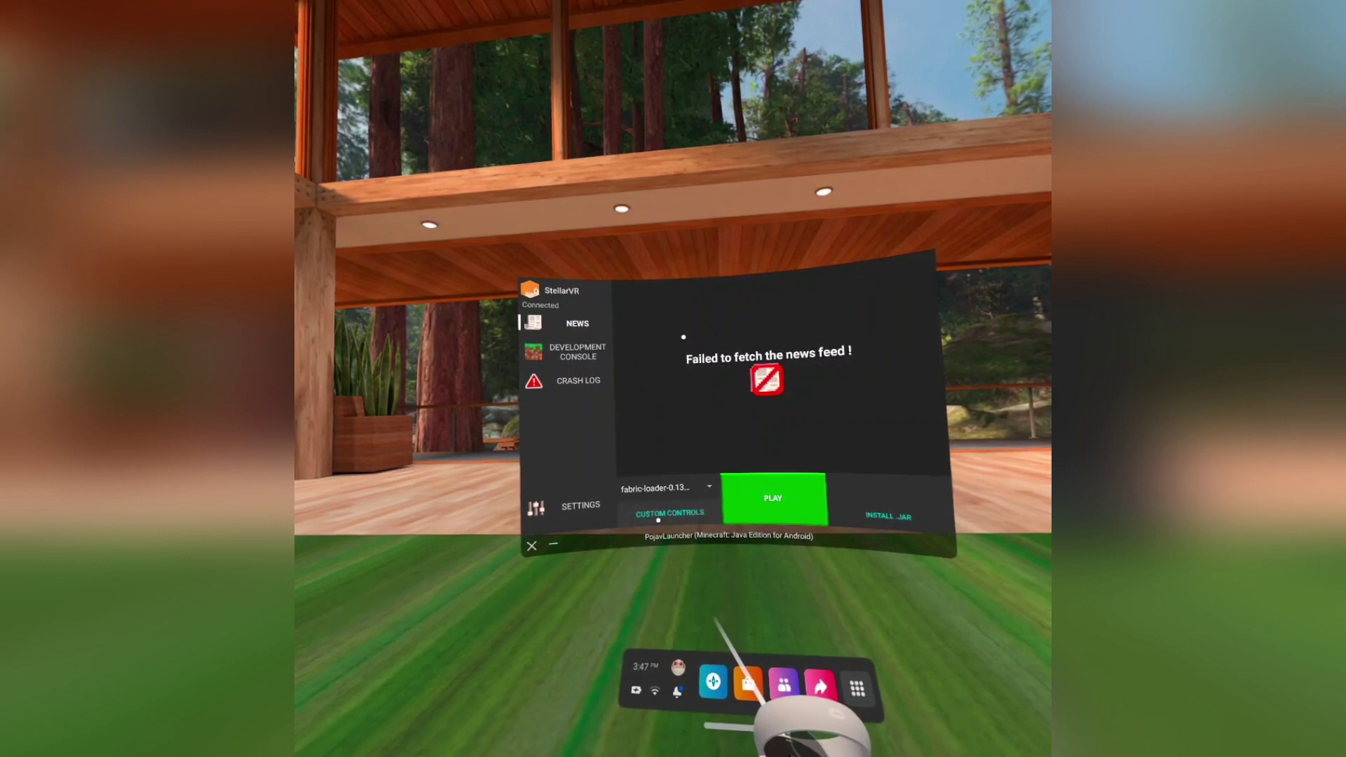
click(577, 507)
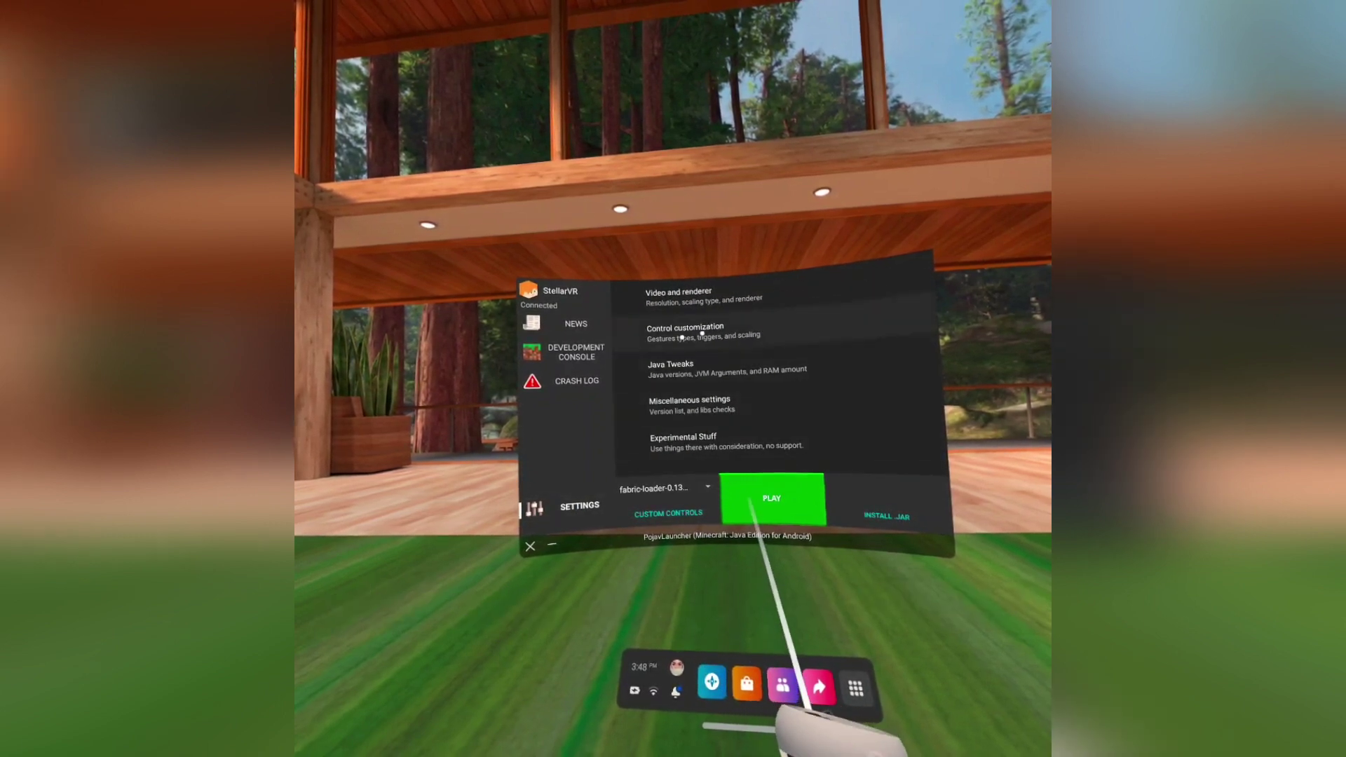
click(707, 297)
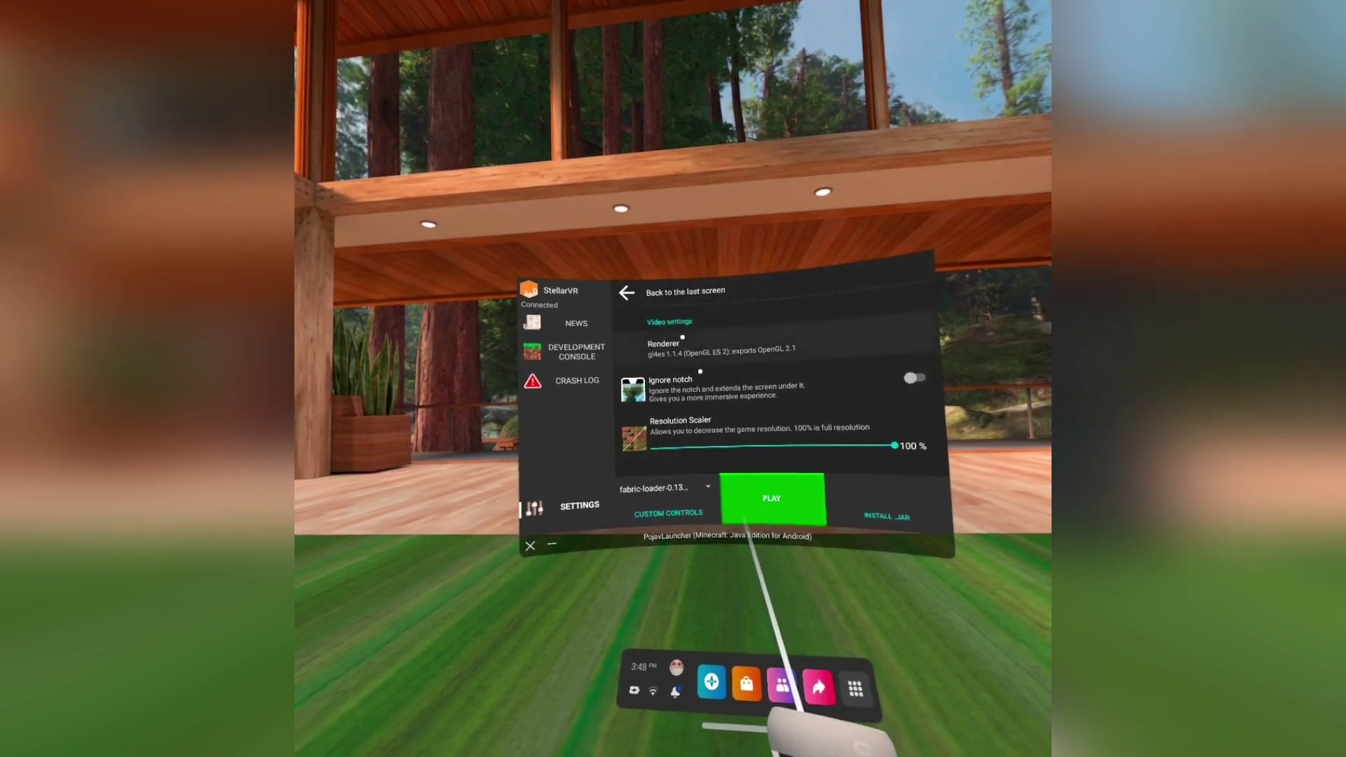
click(700, 353)
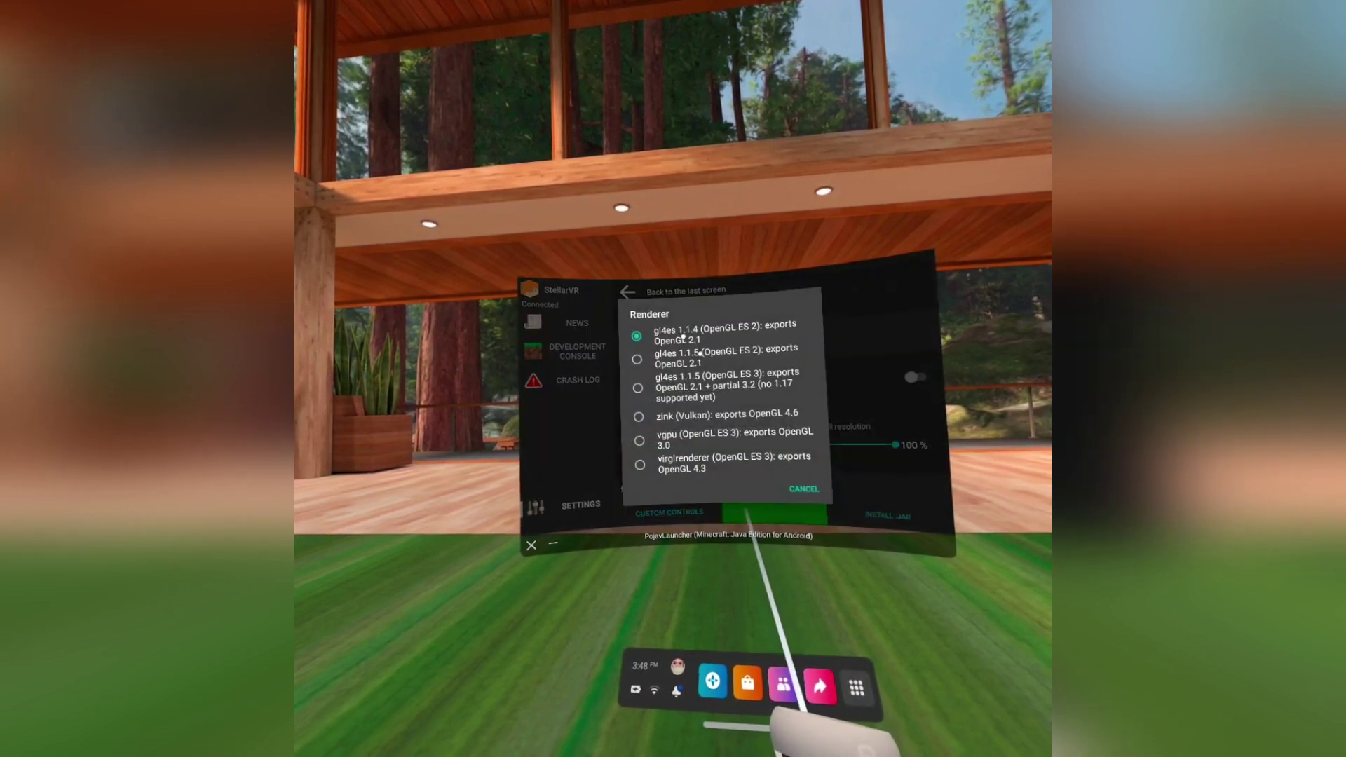
click(673, 389)
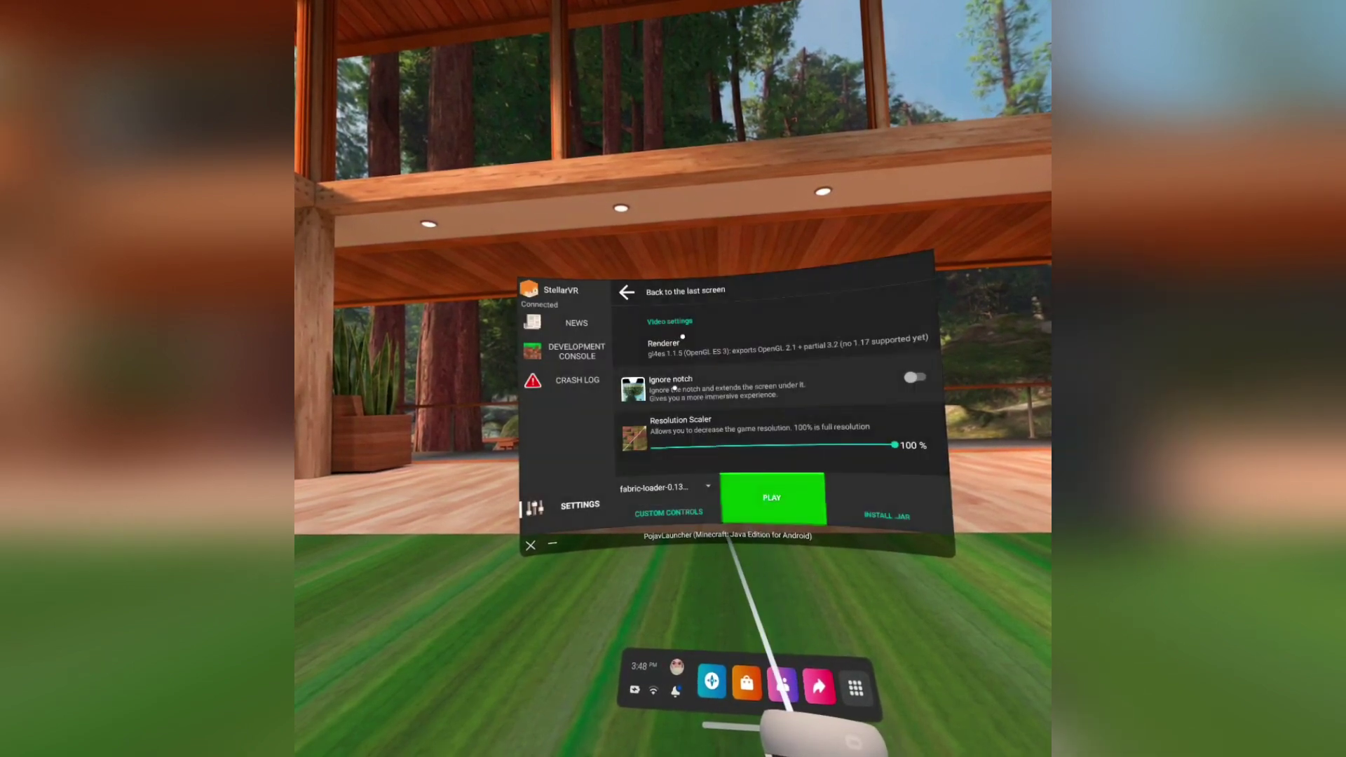
click(757, 506)
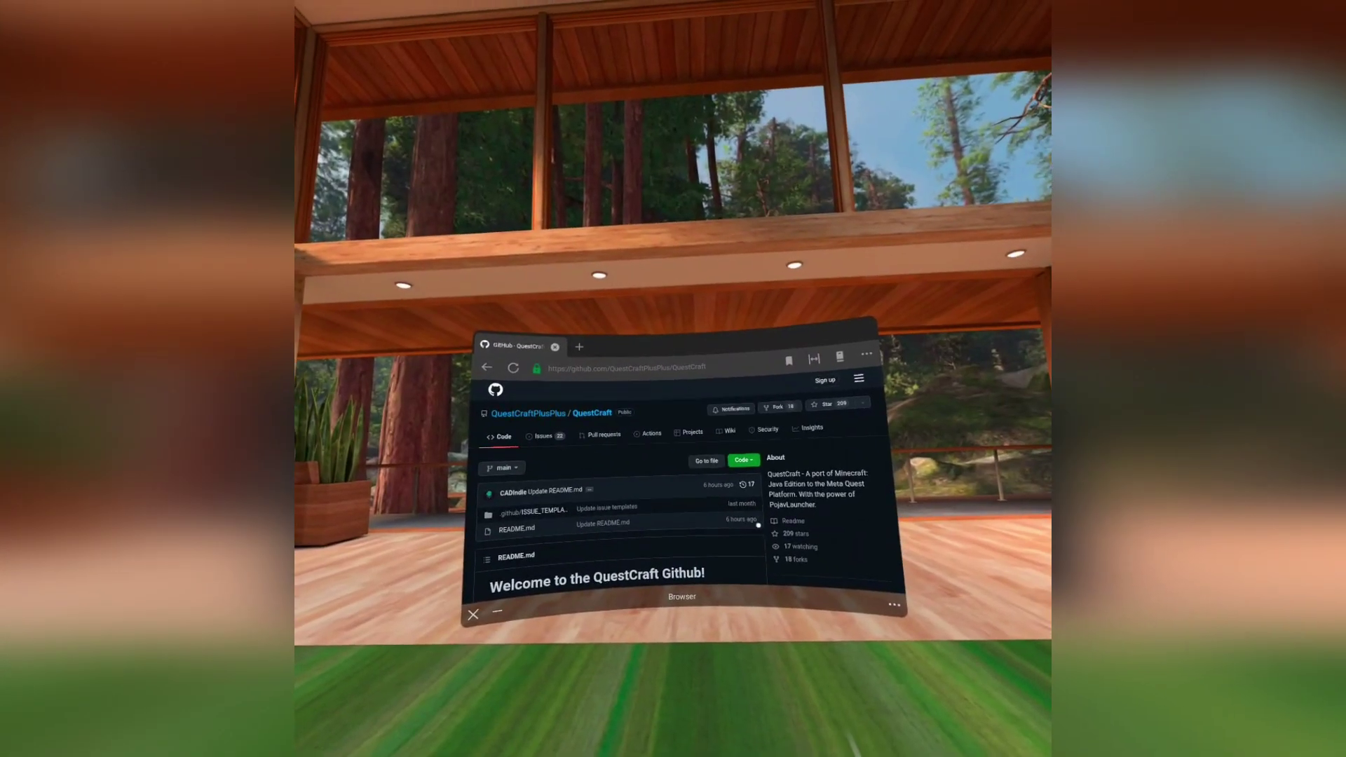
Download the recommended mod jars, including Cull Leaves and C2ME, and check the Downloads list.
scroll(715, 526, down, 5)
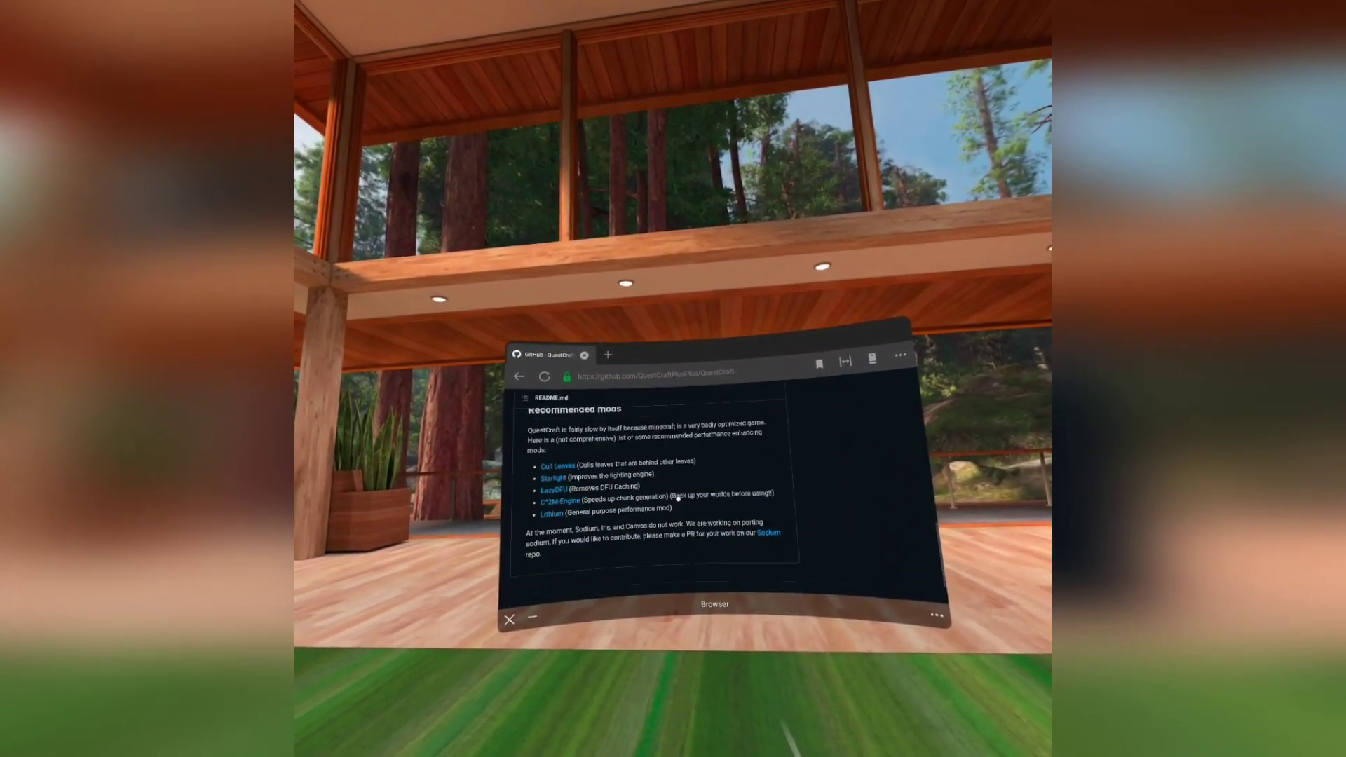
scroll(673, 491, up, 3)
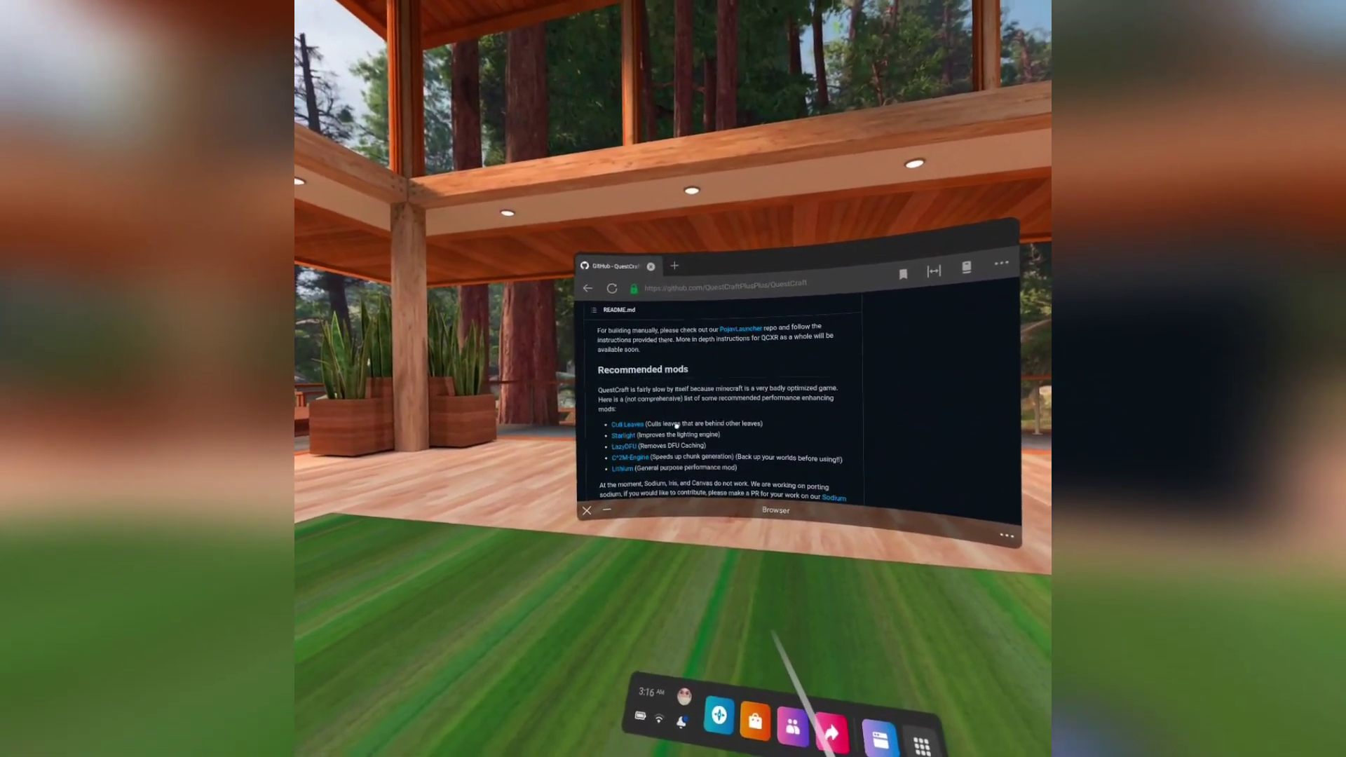
click(626, 450)
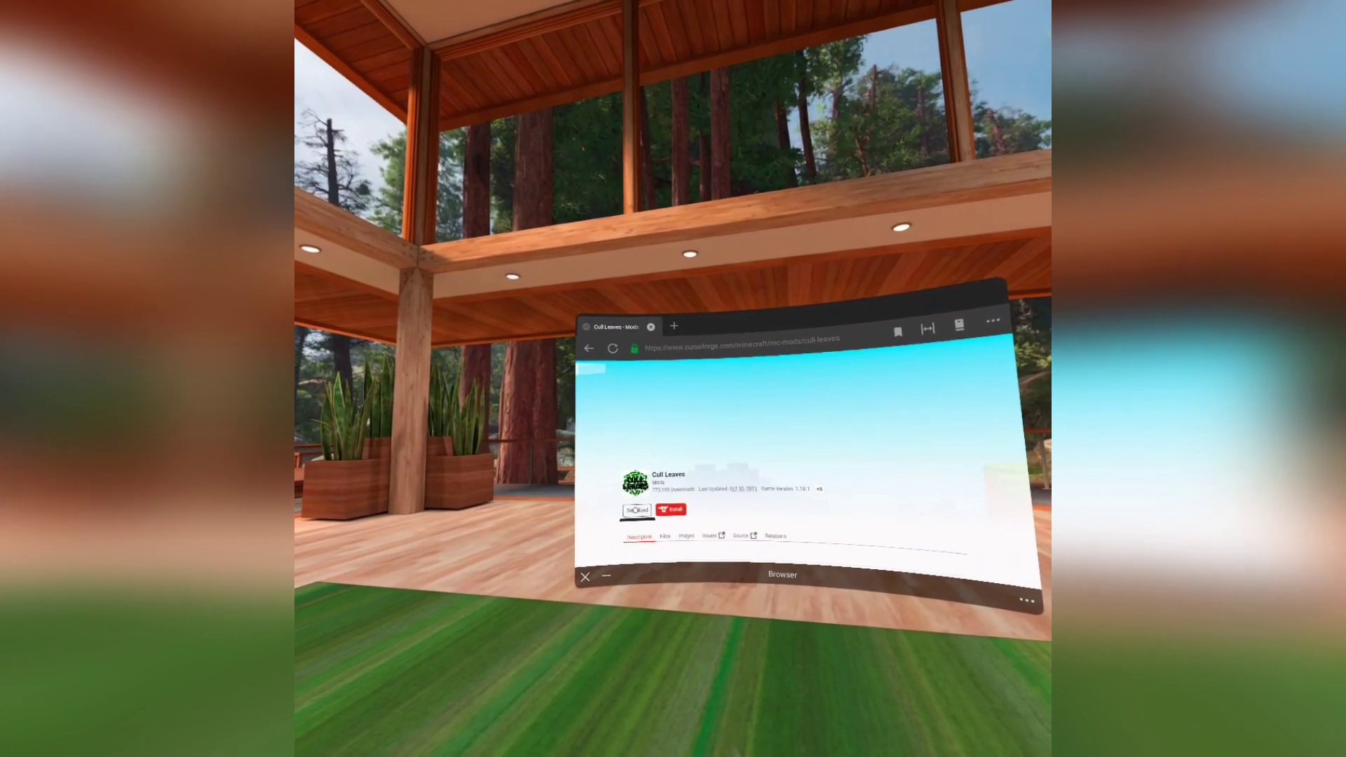
click(636, 510)
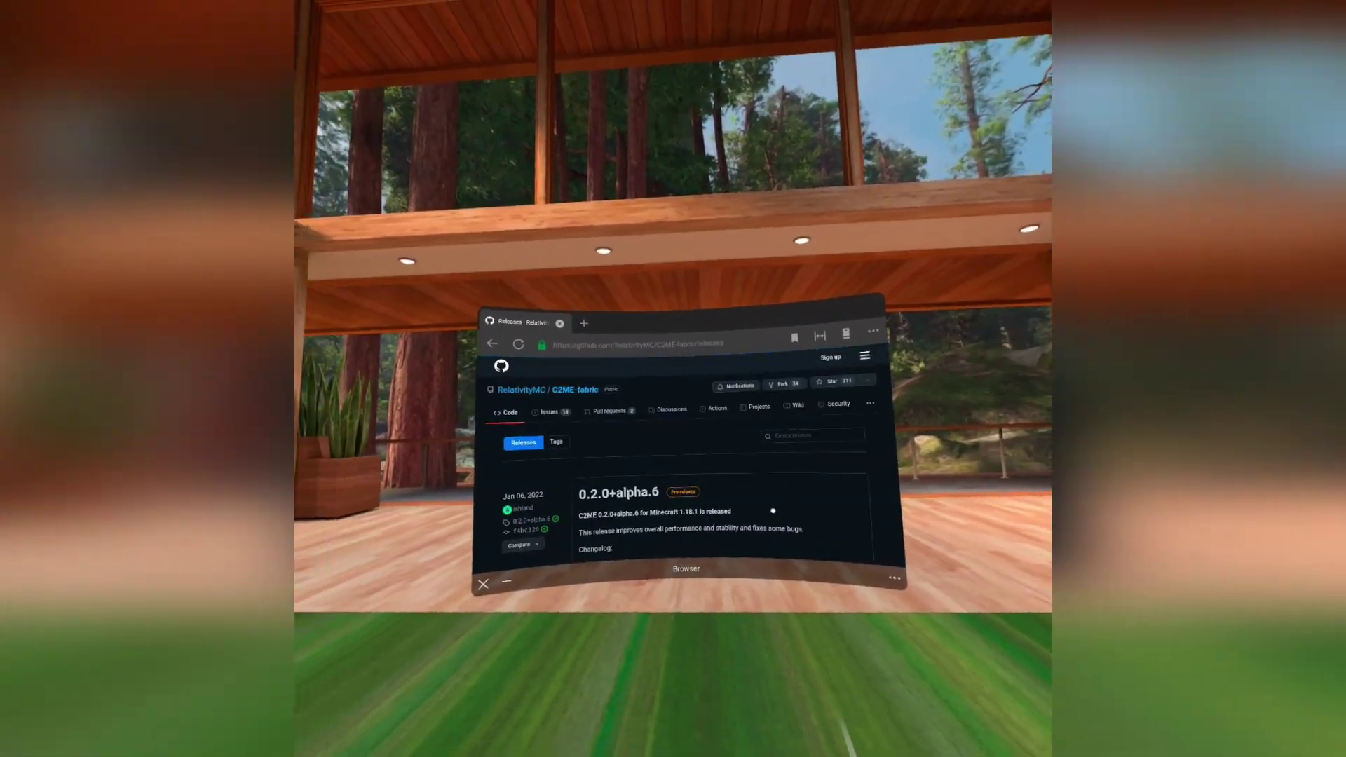
scroll(658, 443, down, 5)
click(626, 467)
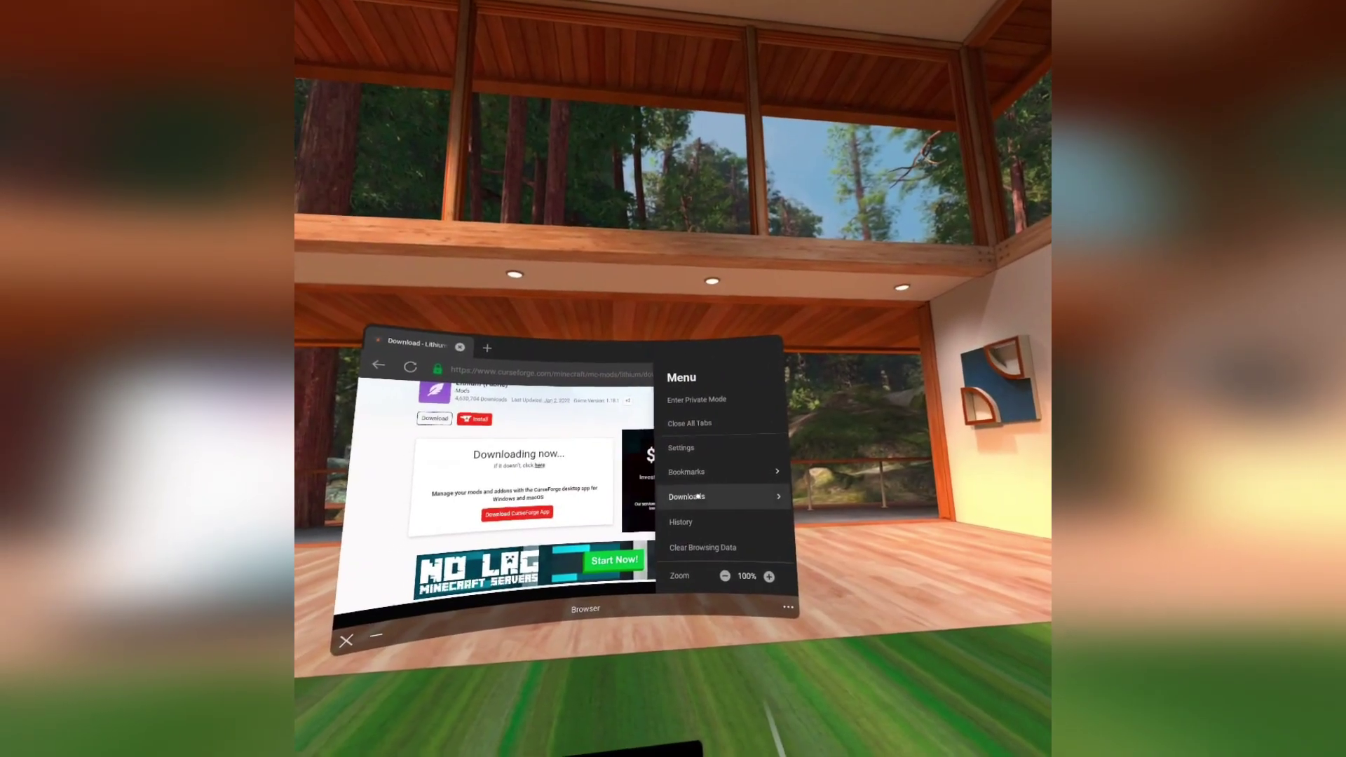
click(715, 490)
Show the Quest apps library filtered to Unknown Sources.
key(super)
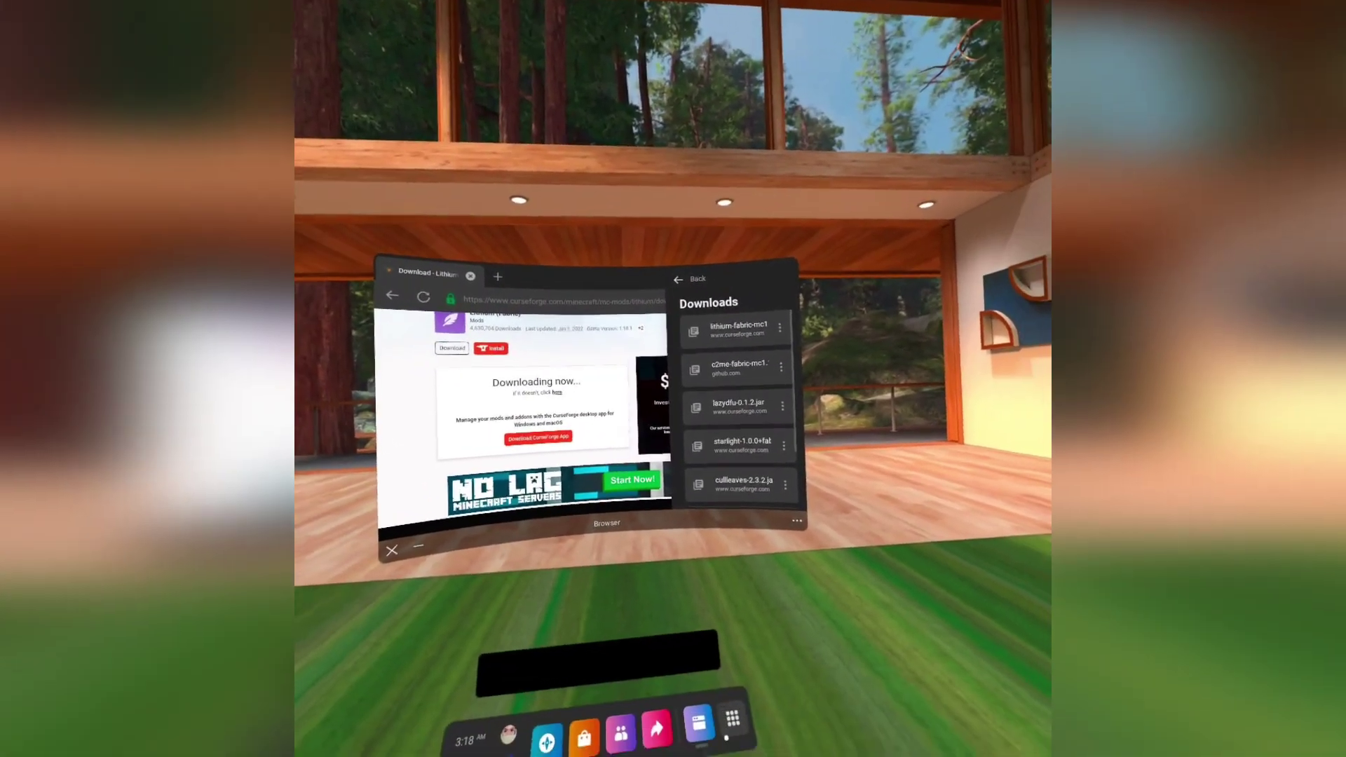
click(729, 729)
click(743, 420)
click(764, 600)
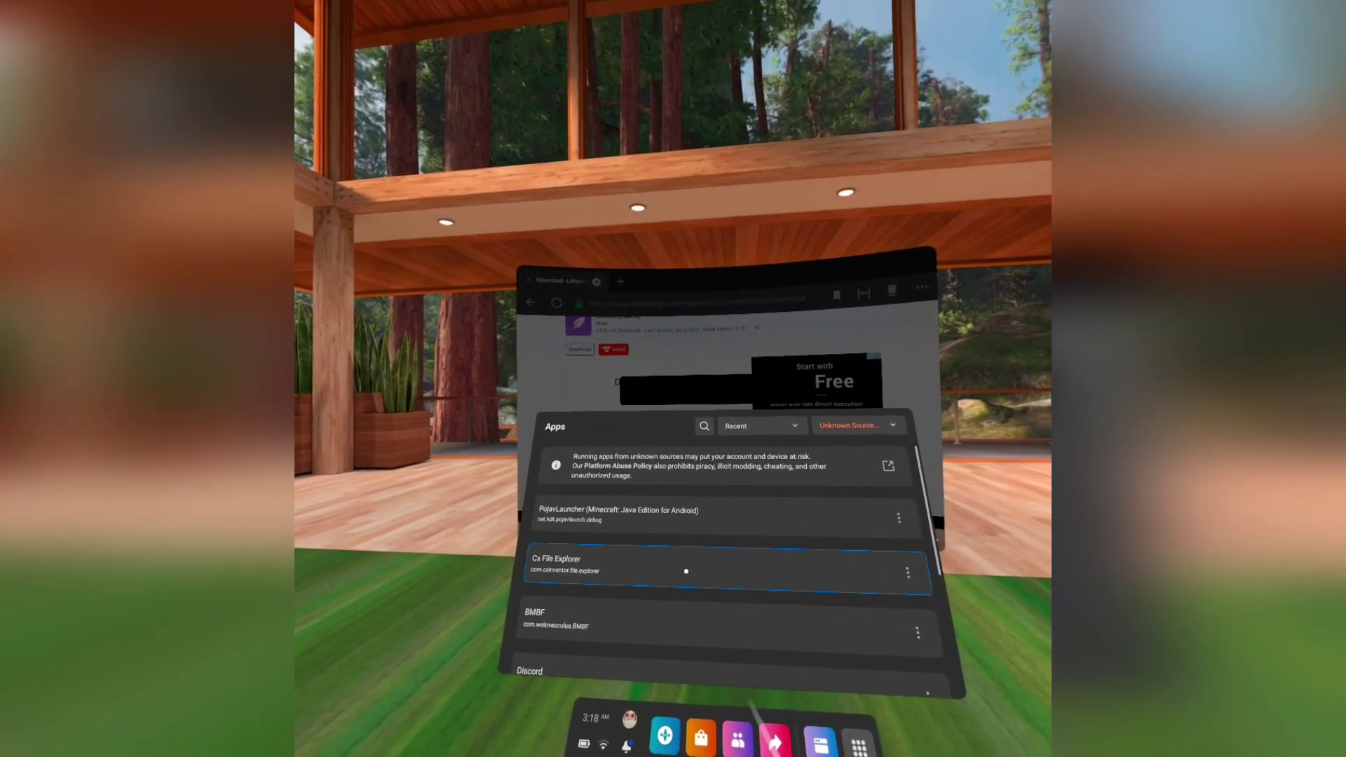
Select the lithium, c2me, lazydfu, starlight and cullleaves jars and browse to net.kdt.pojavlaunch.debug/files.
click(685, 569)
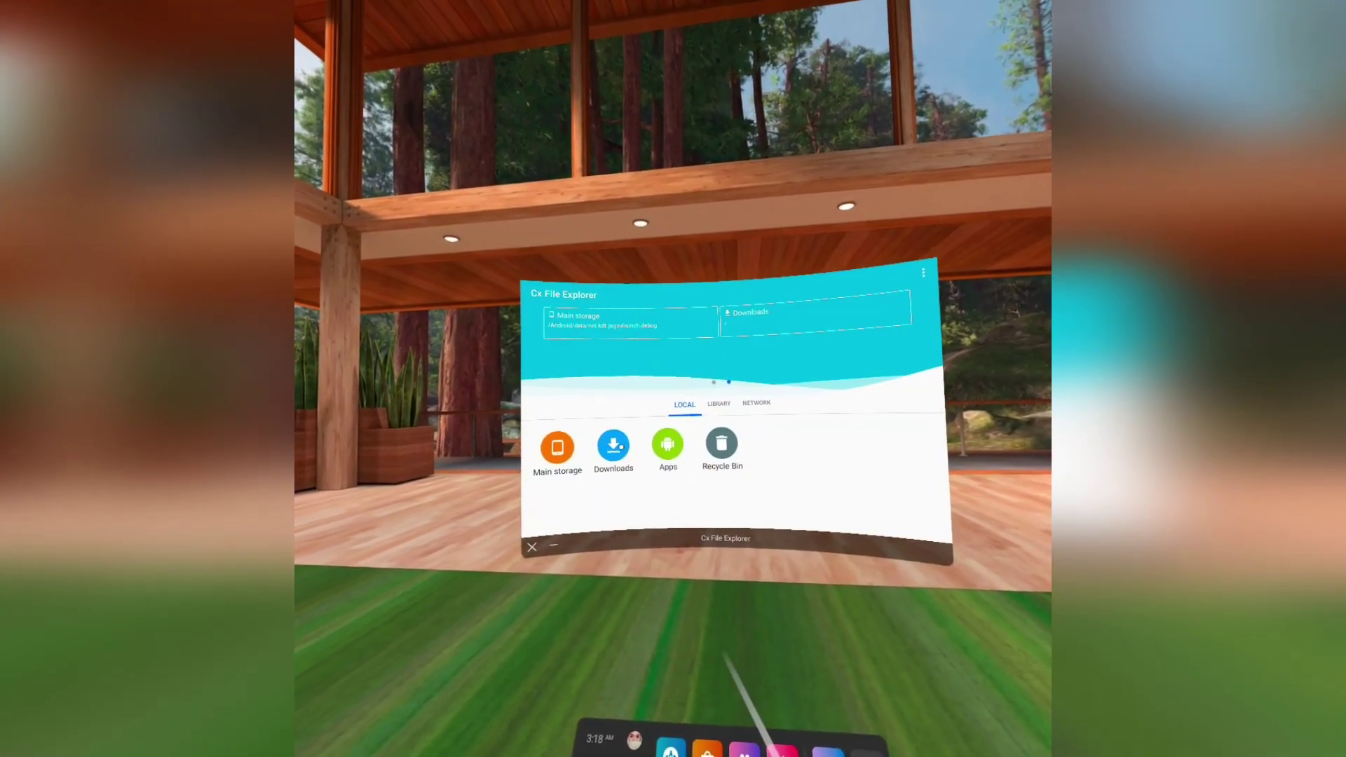
click(613, 446)
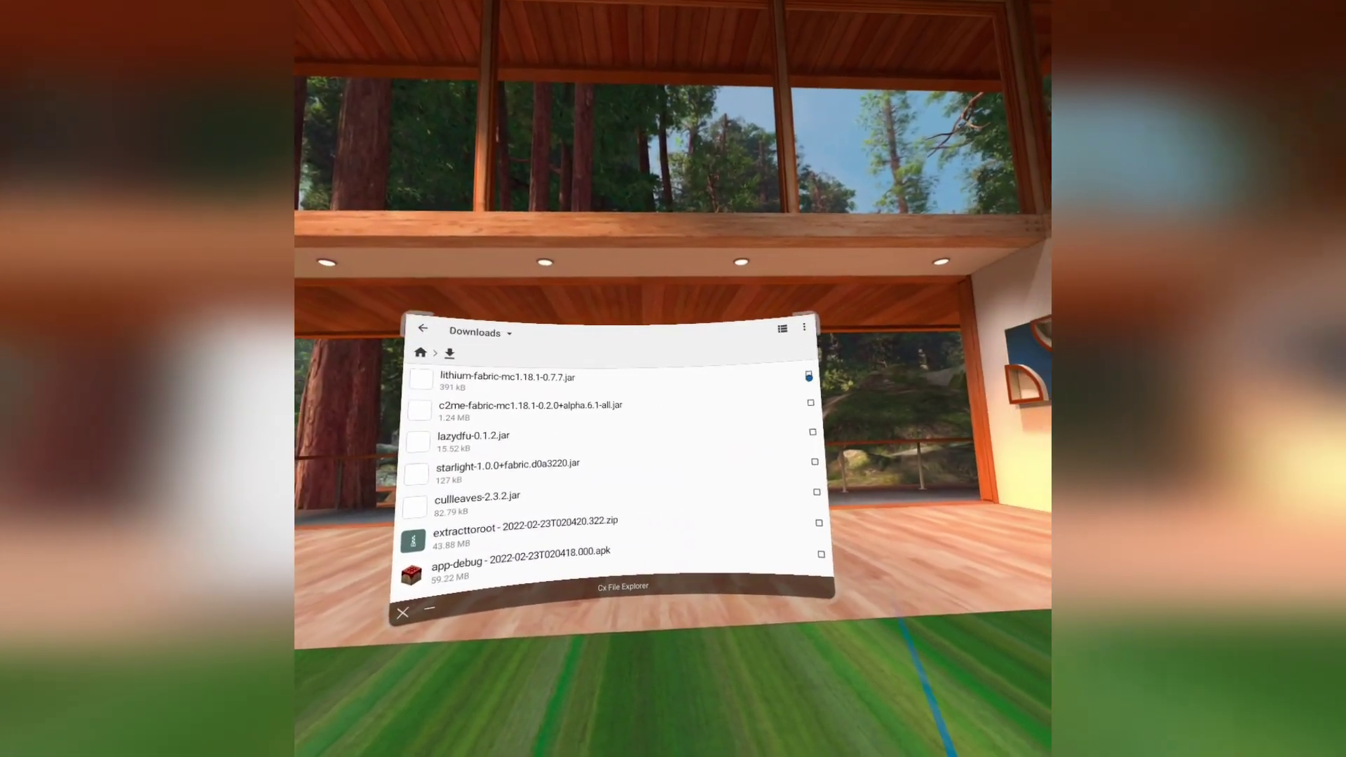
click(809, 376)
click(811, 403)
click(812, 432)
click(814, 461)
click(817, 492)
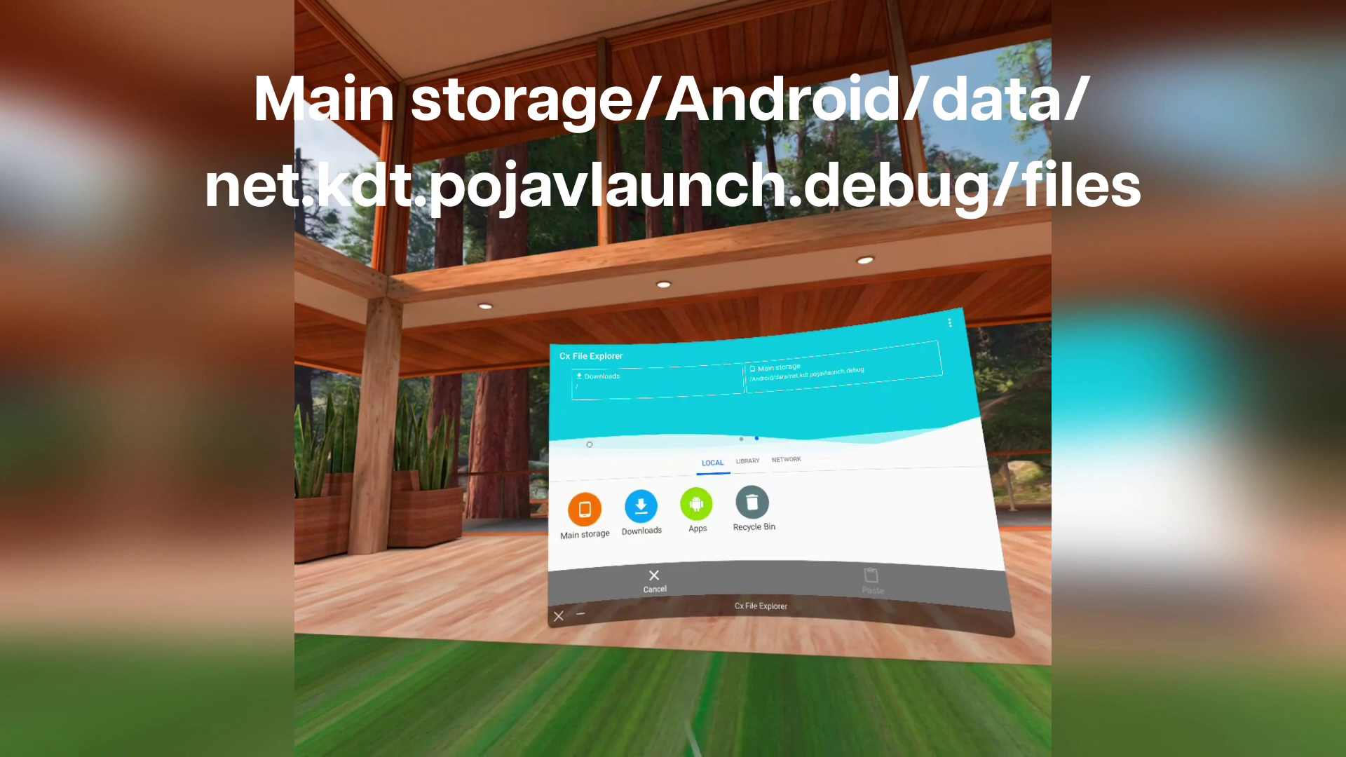
click(586, 509)
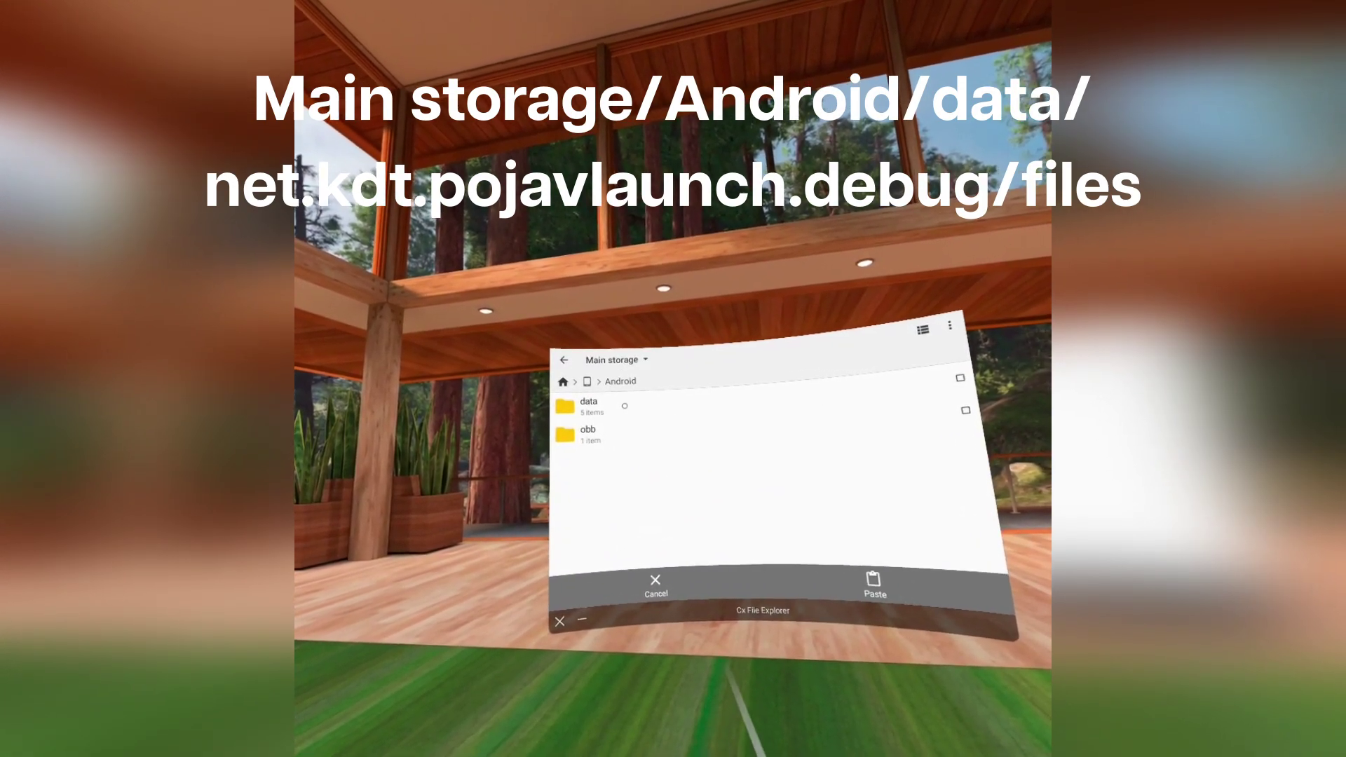
click(621, 509)
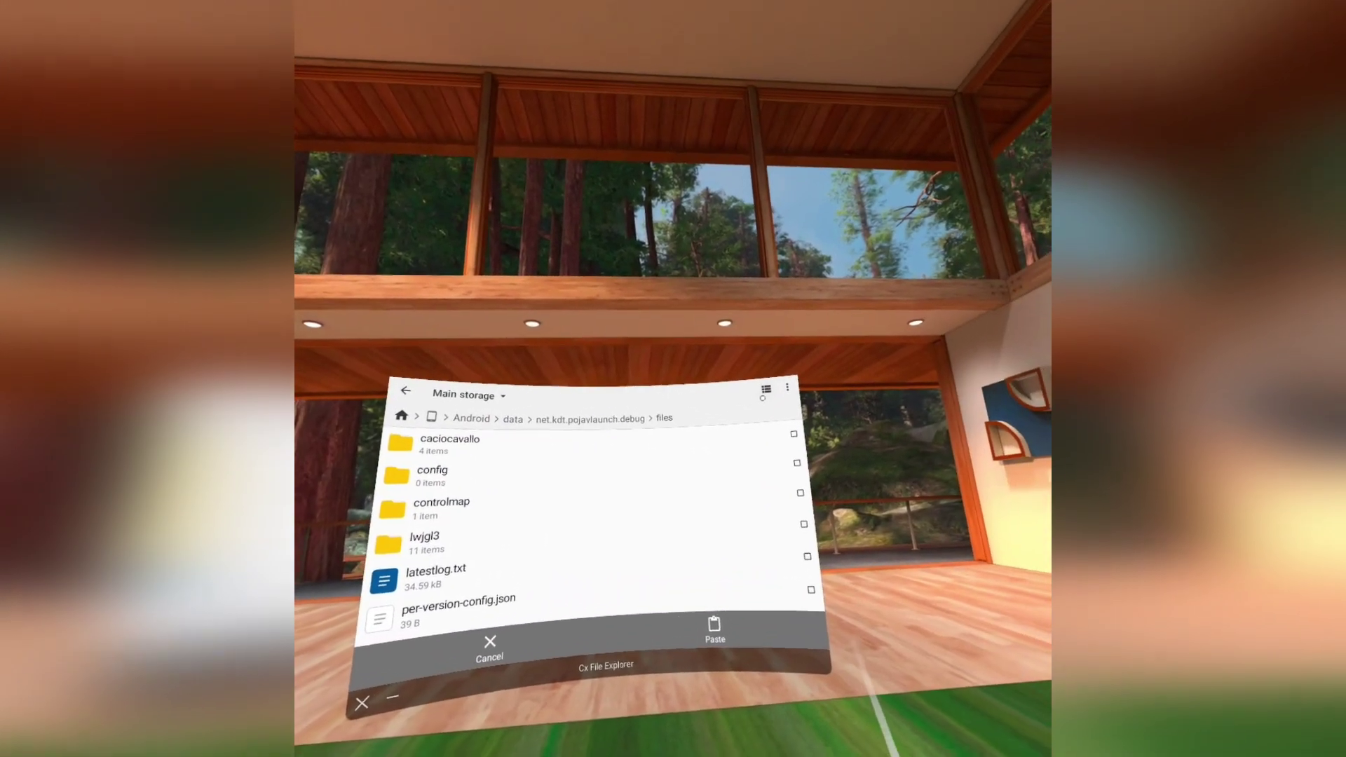
Show hidden files, paste the jars into .minecraft/mods overwriting lazydfu, then pick the saved account.
click(763, 393)
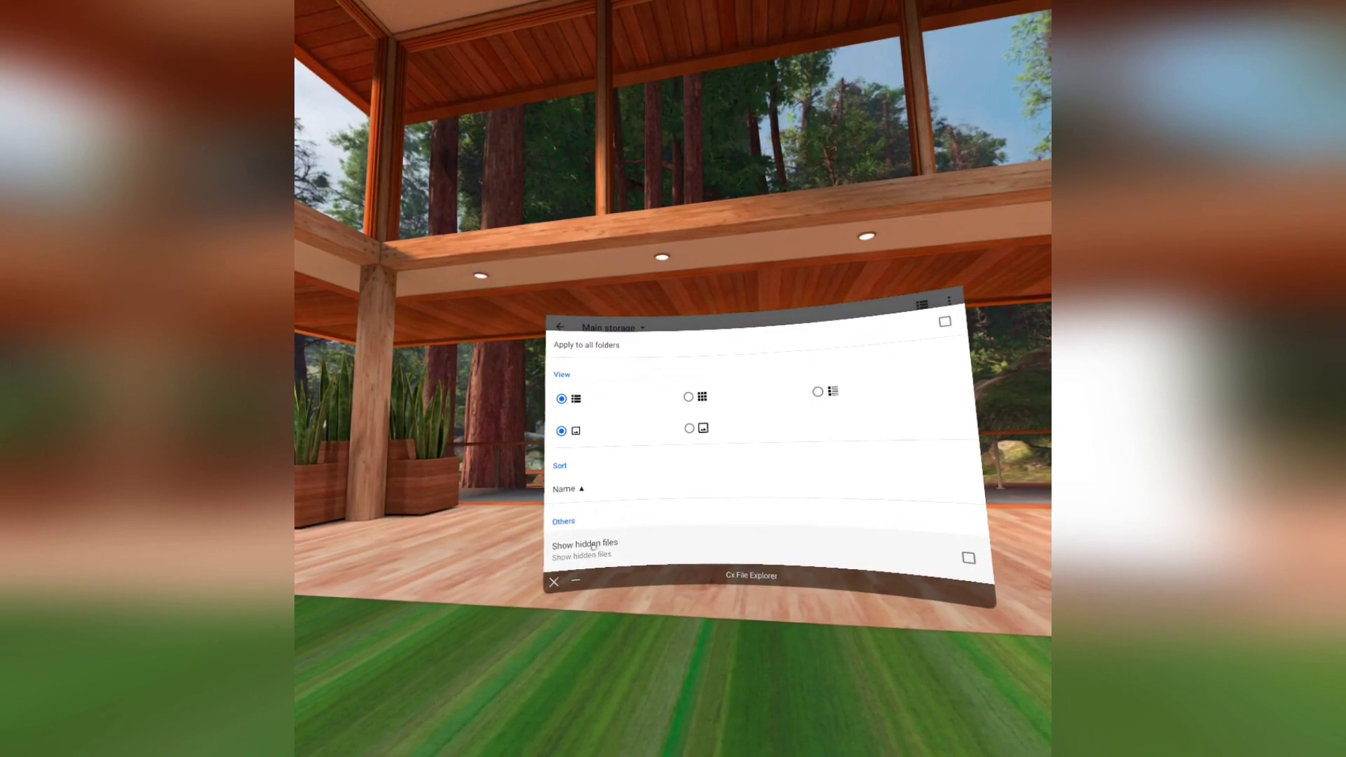
click(592, 546)
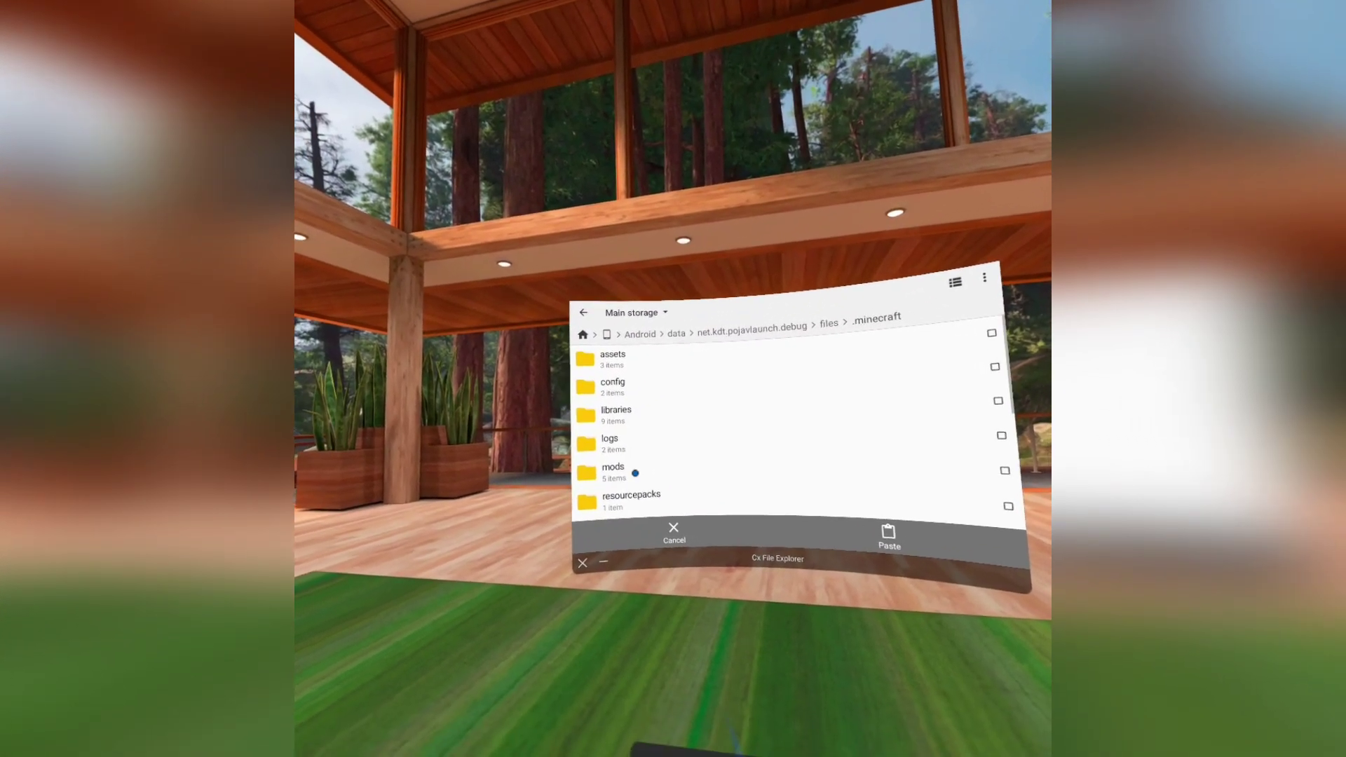
click(635, 473)
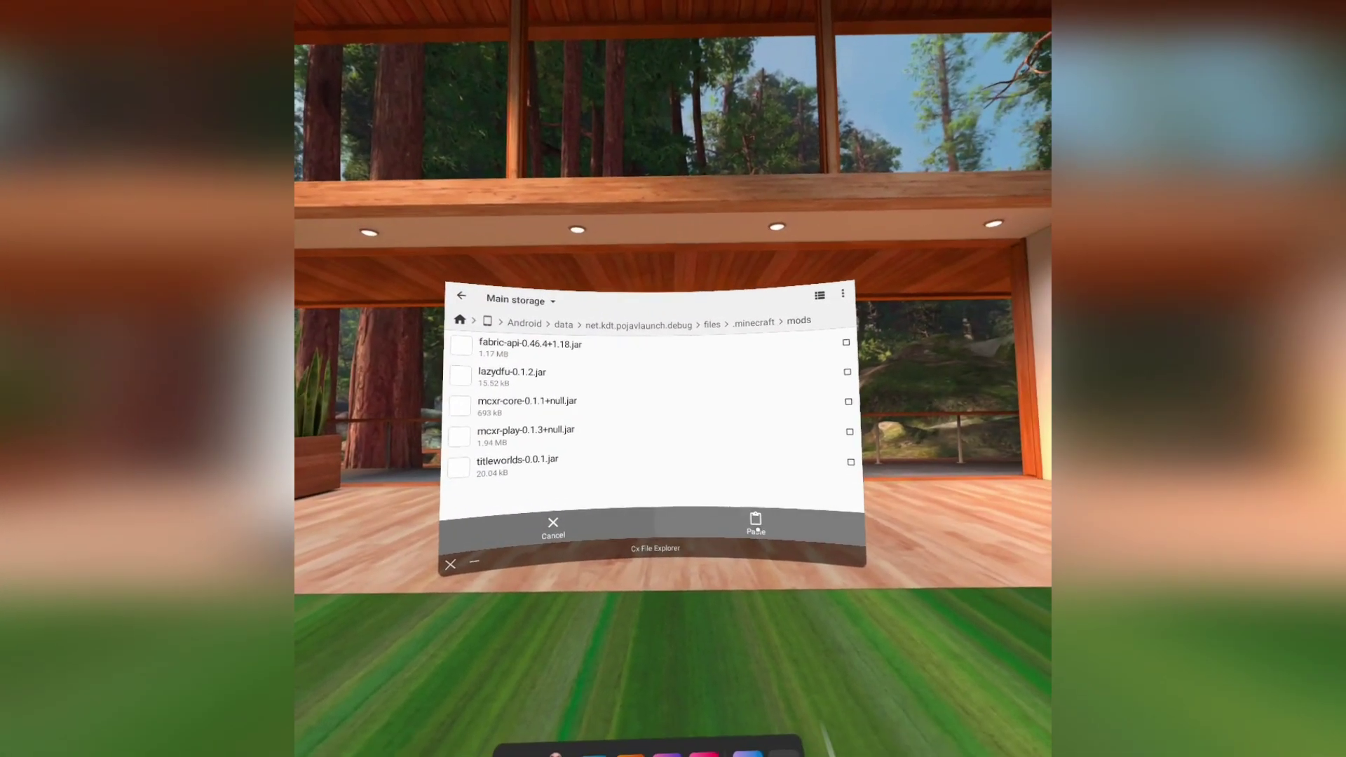
click(757, 525)
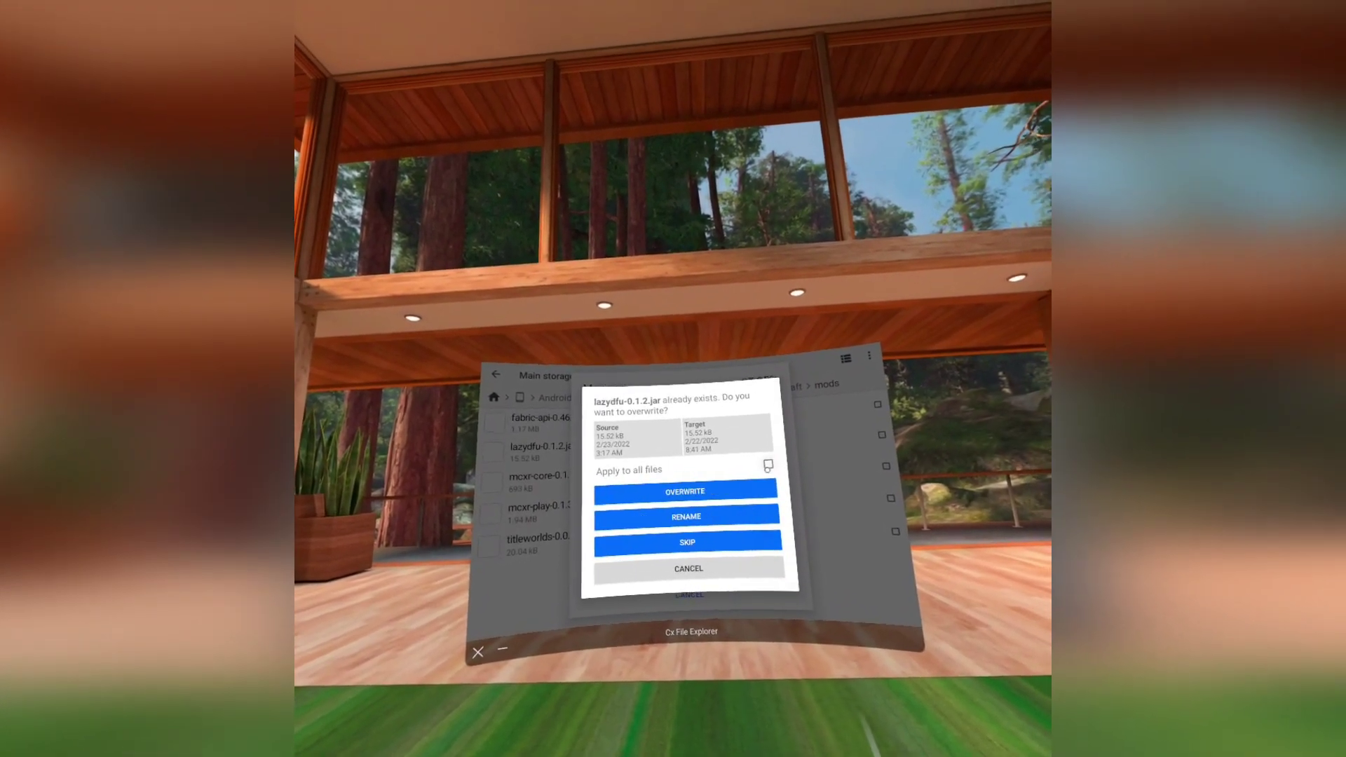
click(764, 482)
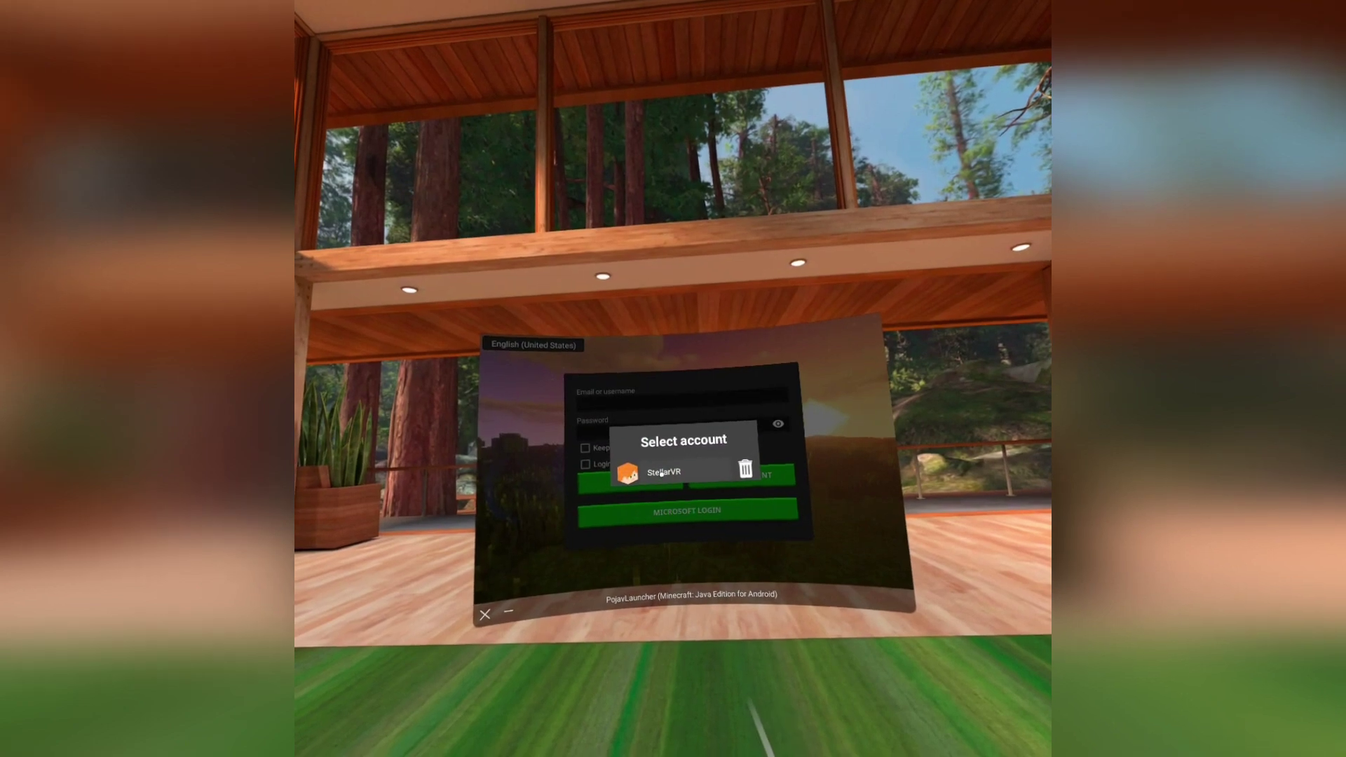
click(661, 474)
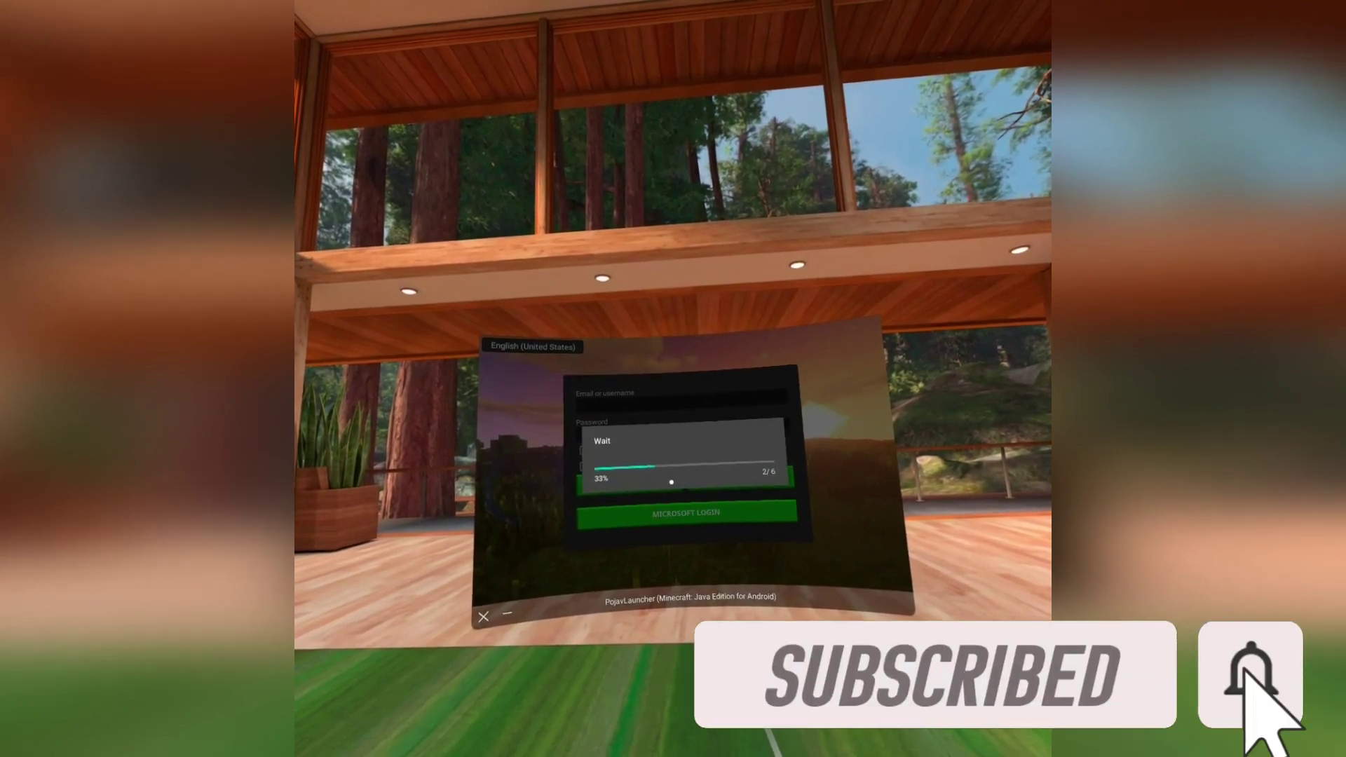